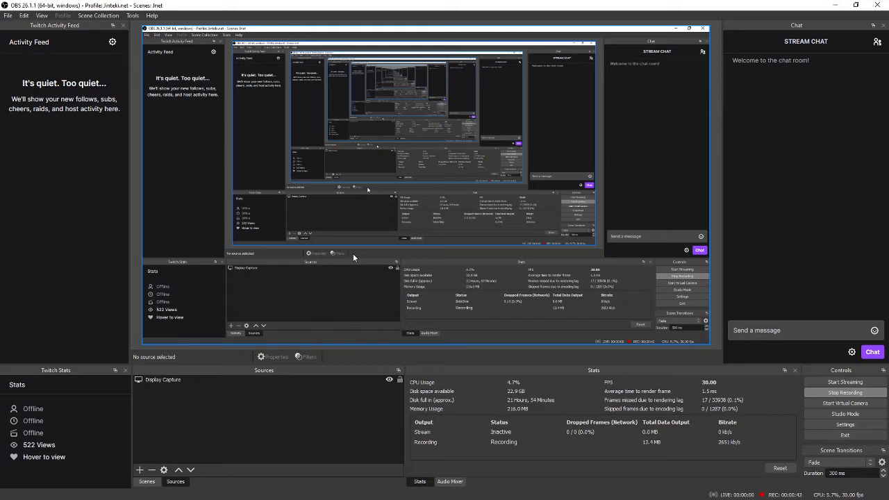
- Reset the interface docks to the default layout and confirm the UI reset
click(7, 16)
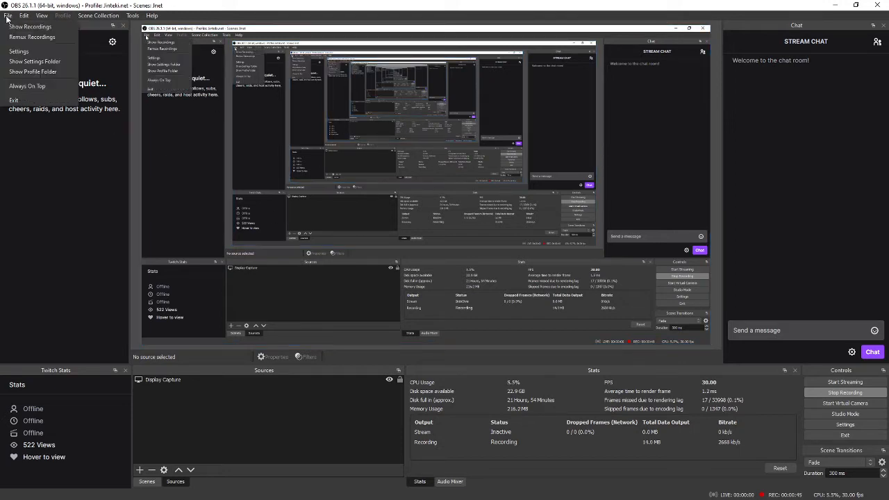
mouse_move(41, 15)
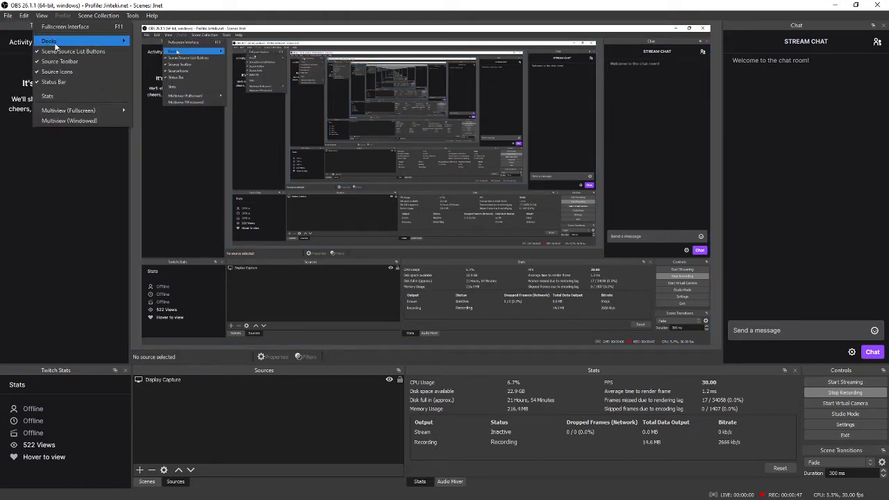
mouse_move(54, 43)
click(147, 41)
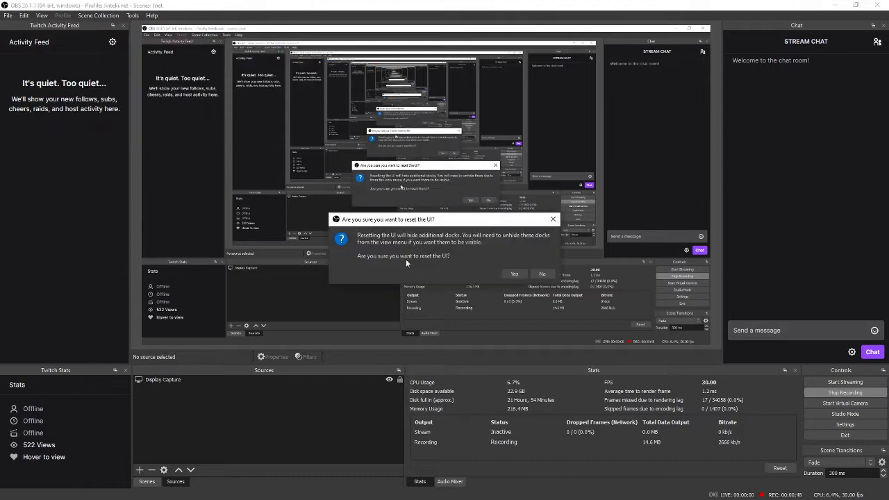
click(508, 273)
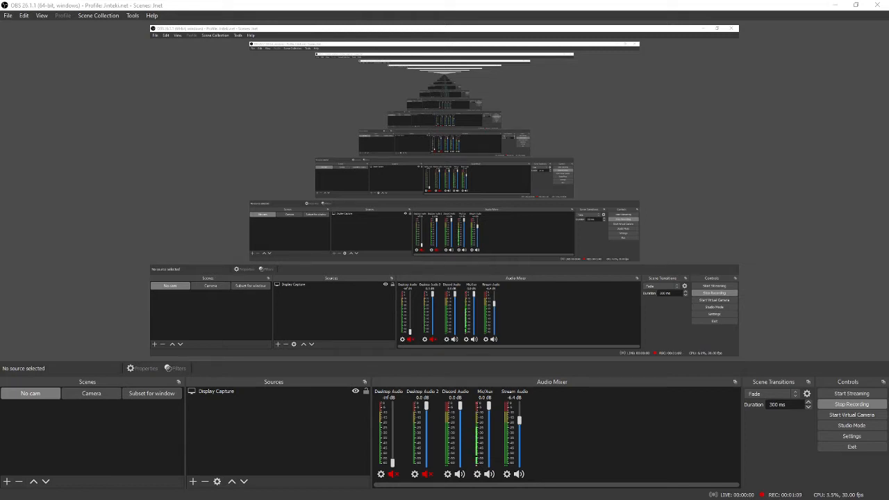
- Switch to the obsproject.com page in the browser and examine the OBS Studio downloads for Windows, macOS and Linux
drag(0, 232, 500, 1)
drag(387, 8, 0, 232)
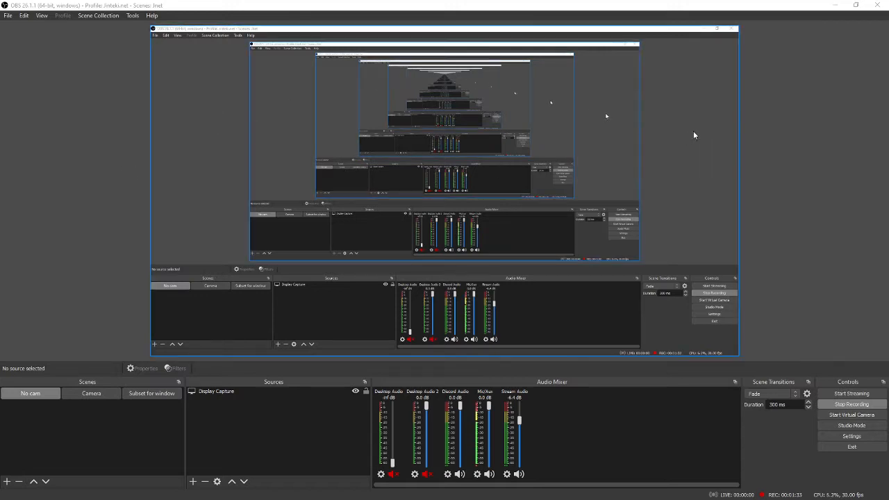
drag(0, 114, 580, 101)
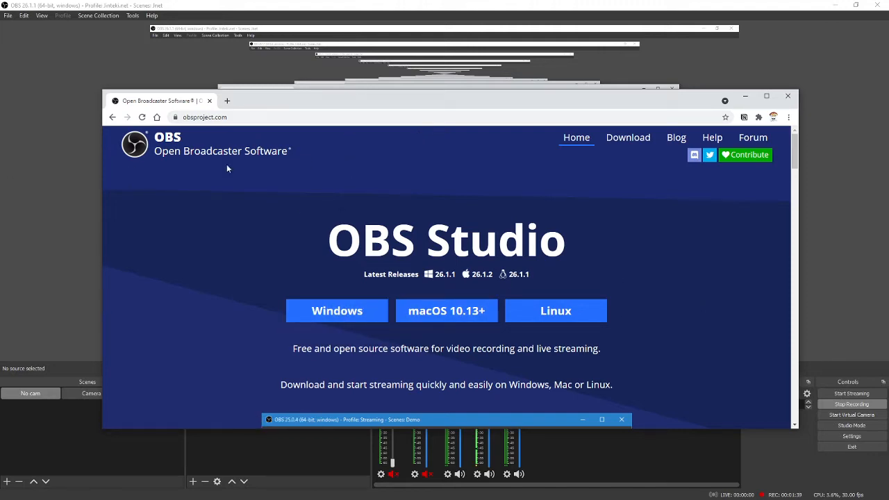
drag(436, 100, 438, 99)
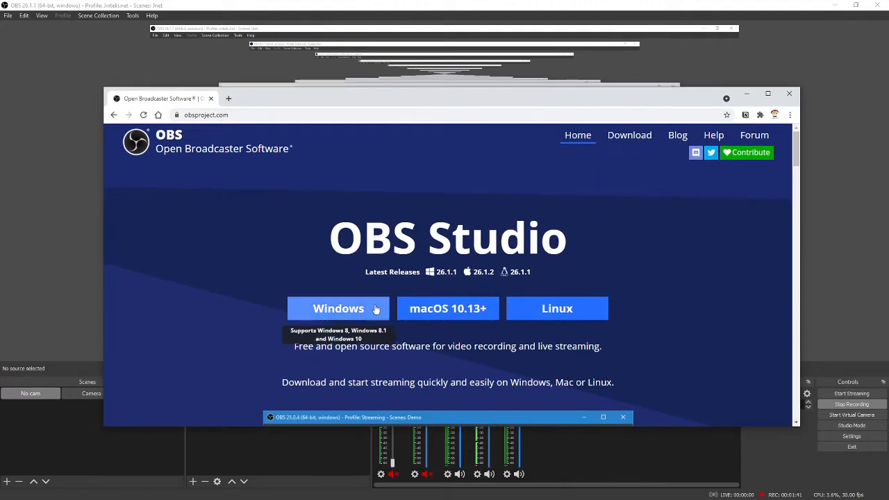
drag(375, 98, 0, 151)
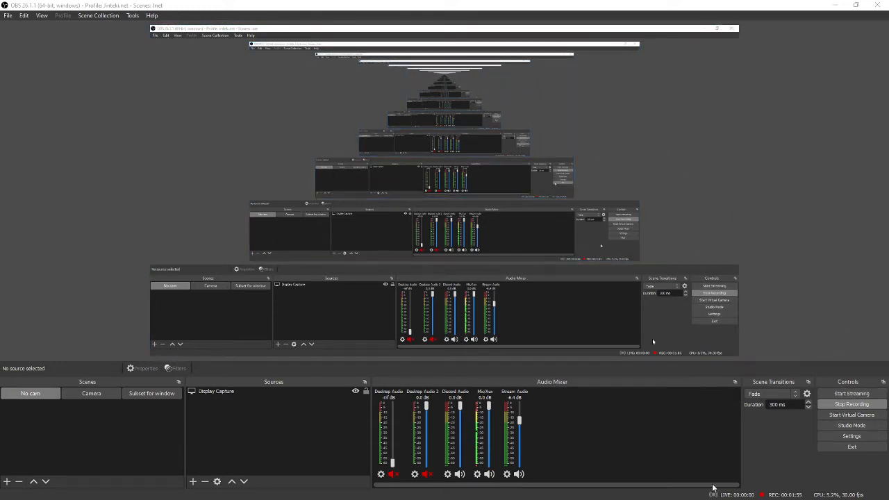
- Open the stream settings and examine the service and server options for Twitch
click(40, 16)
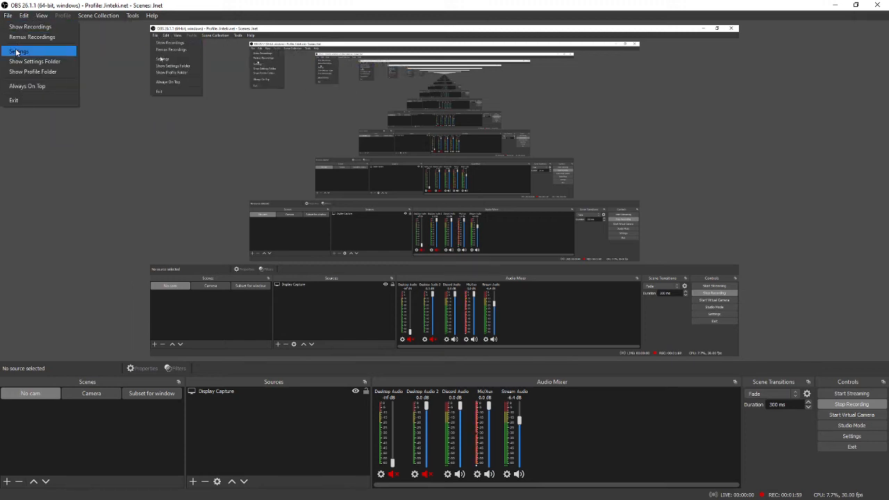
click(18, 51)
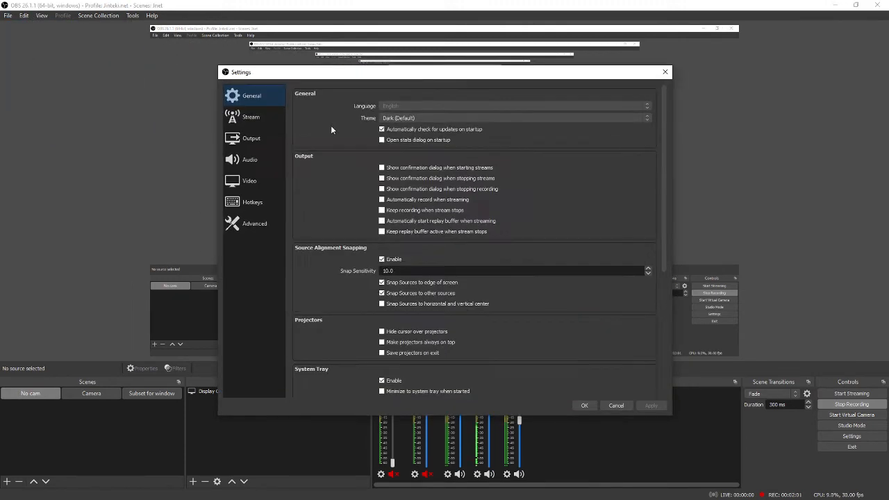
click(253, 117)
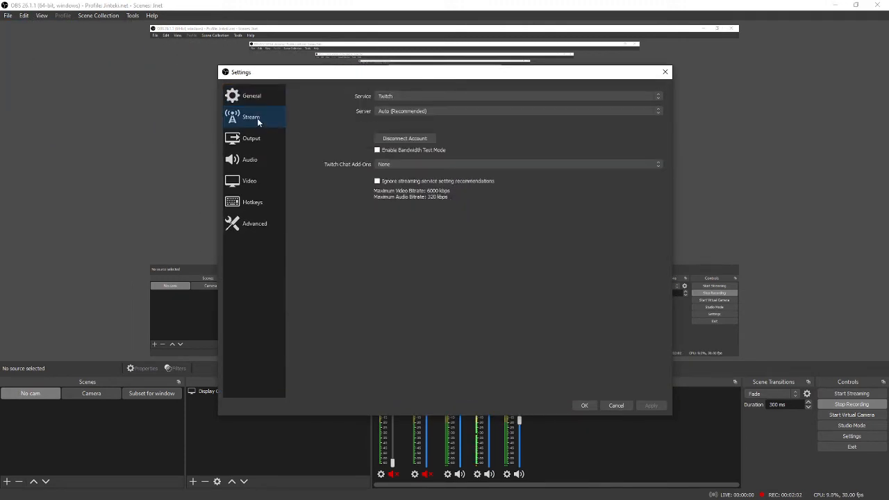
click(402, 111)
click(405, 111)
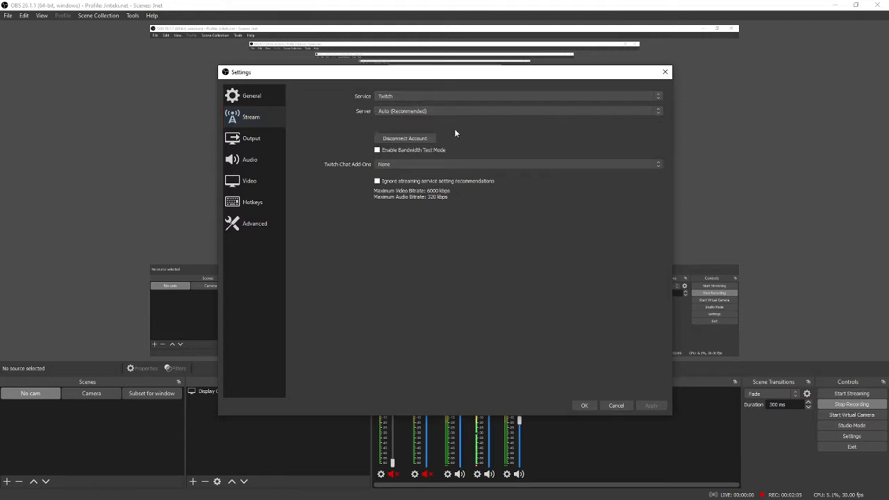
- Disconnect the linked Twitch account and bring up the Twitch login, leaving the settings without signing in
click(405, 139)
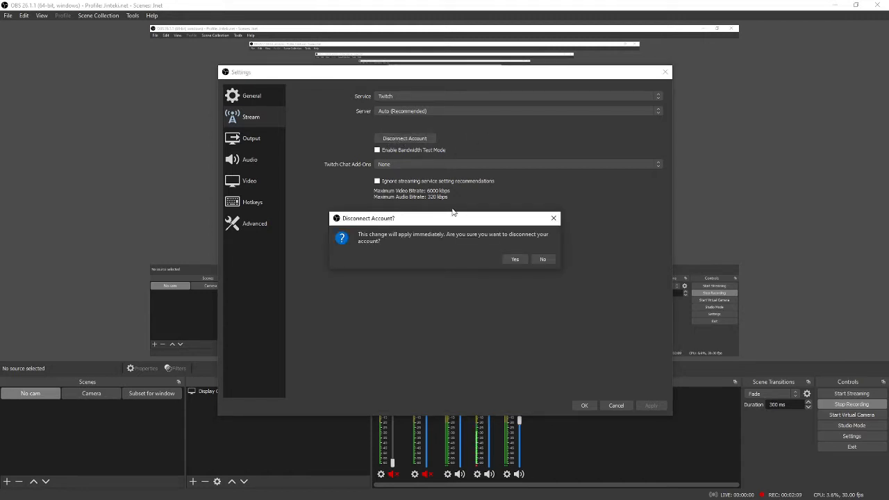
click(514, 259)
click(398, 138)
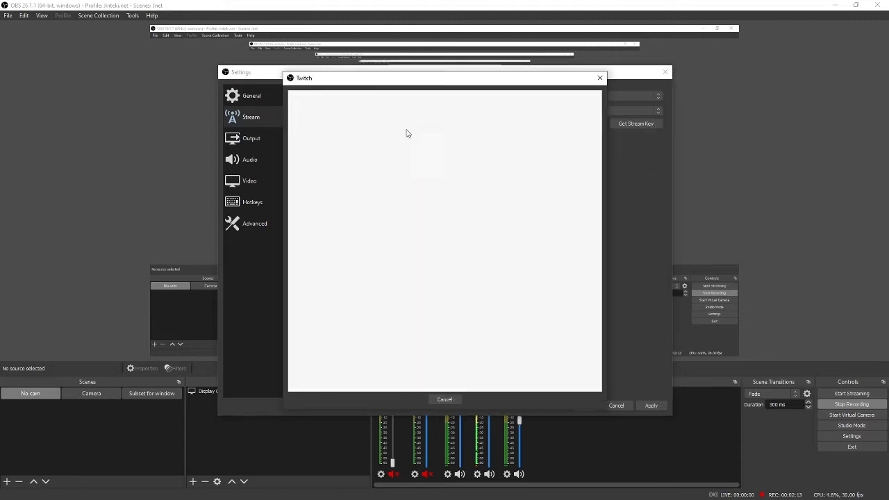
click(395, 172)
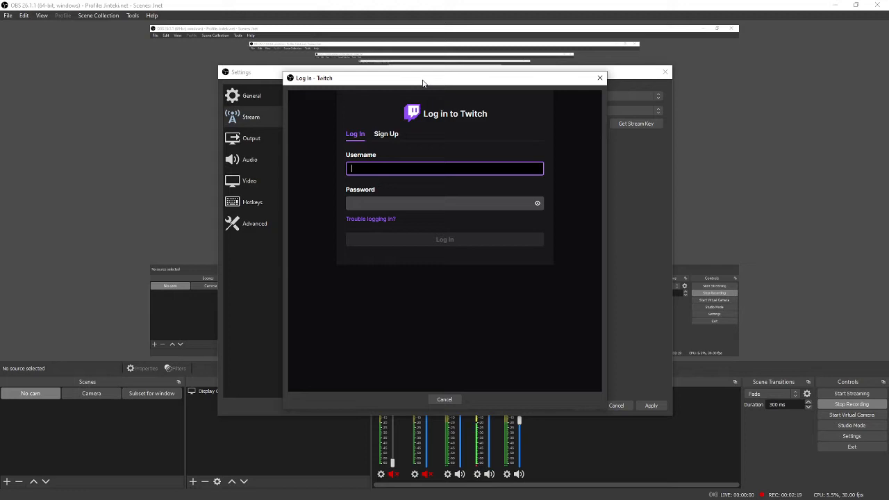
drag(423, 83, 0, 104)
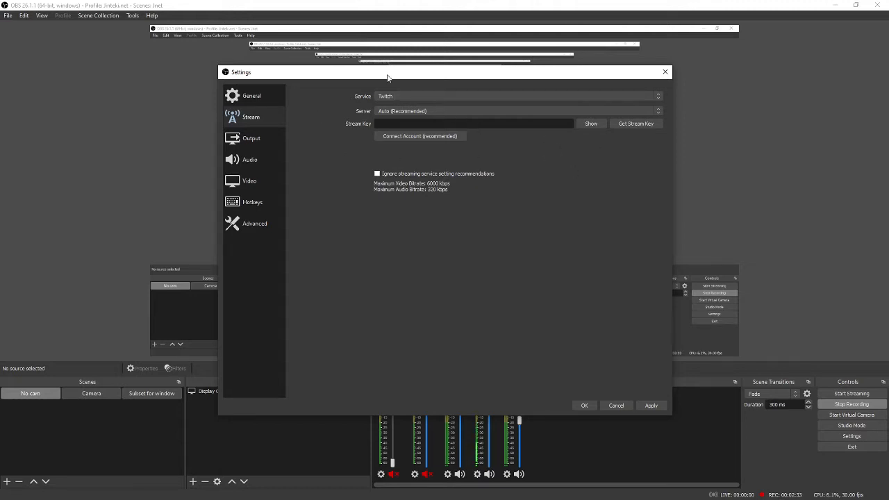
drag(386, 76, 392, 80)
click(621, 408)
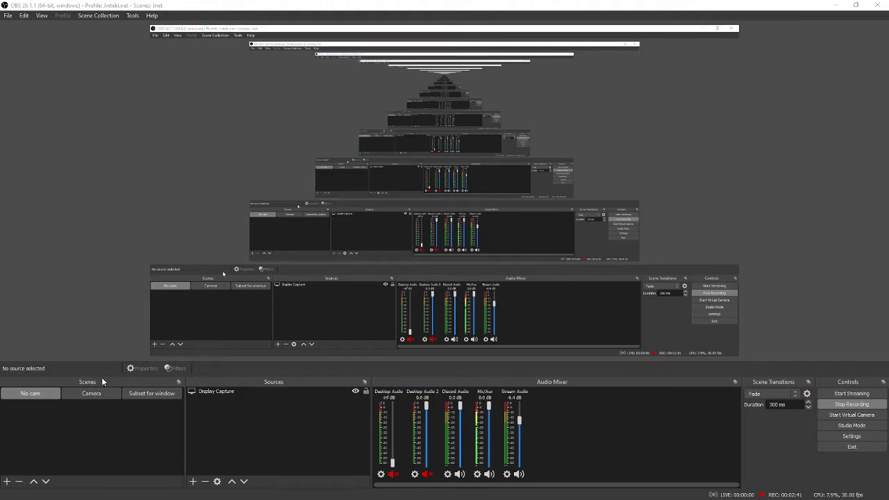
- Create a new Display Capture source in the No cam scene and examine its display choices, keeping Display 1: 1920x1080 @ 0,0
click(226, 392)
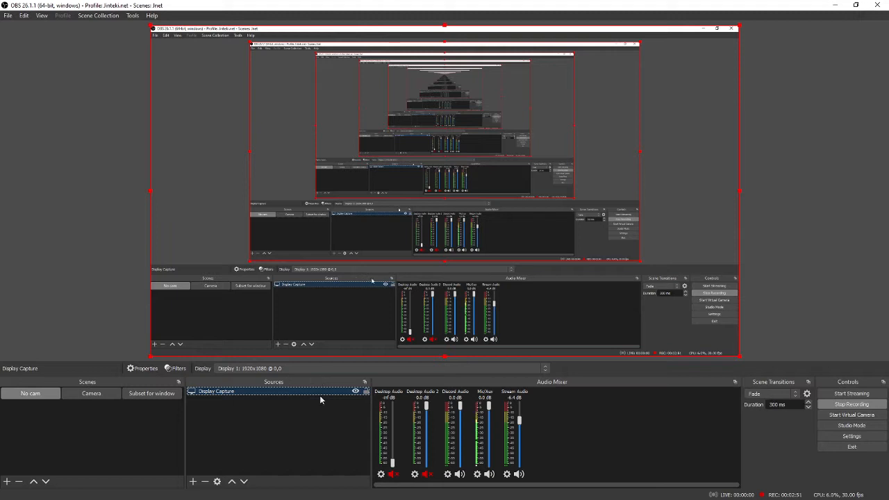
click(192, 481)
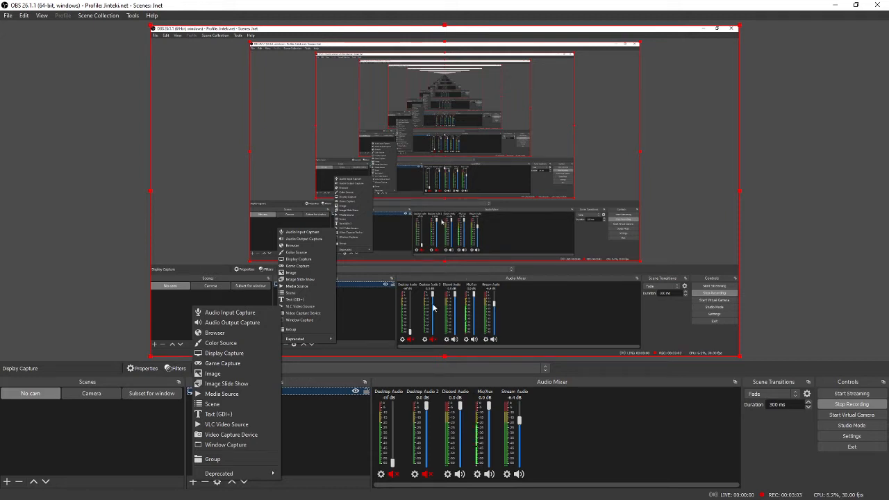
click(224, 353)
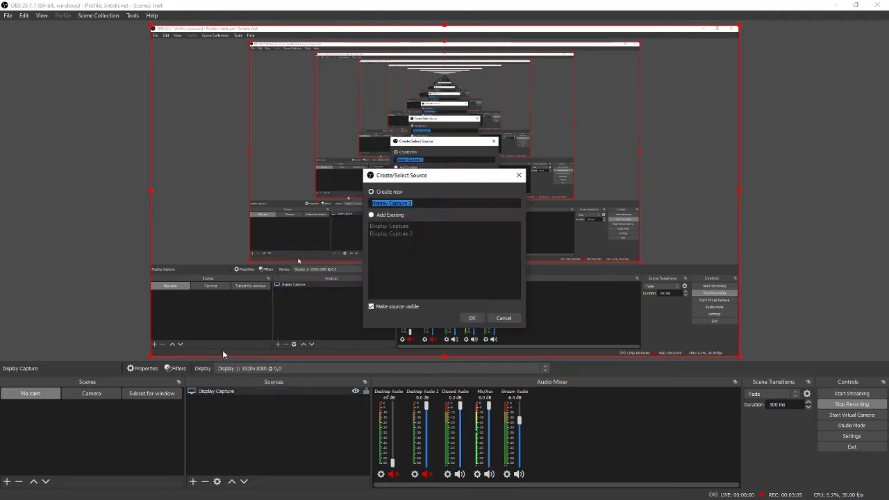
click(472, 317)
click(351, 311)
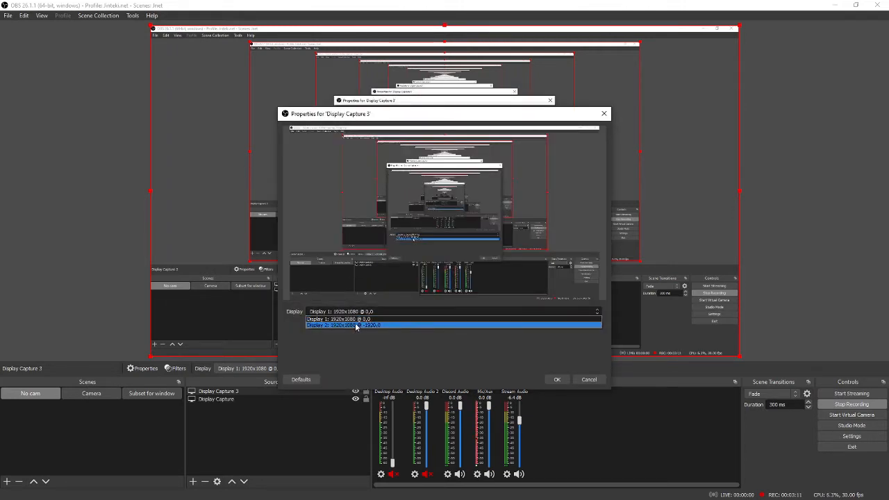
click(368, 318)
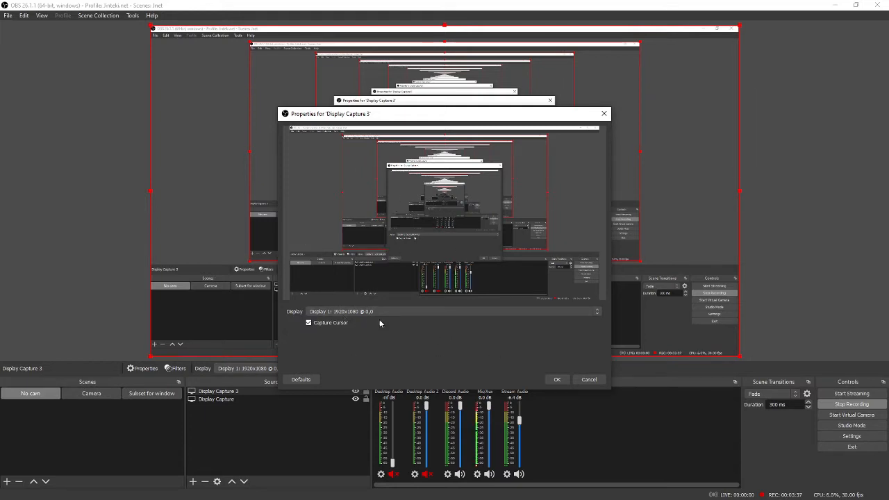
click(588, 380)
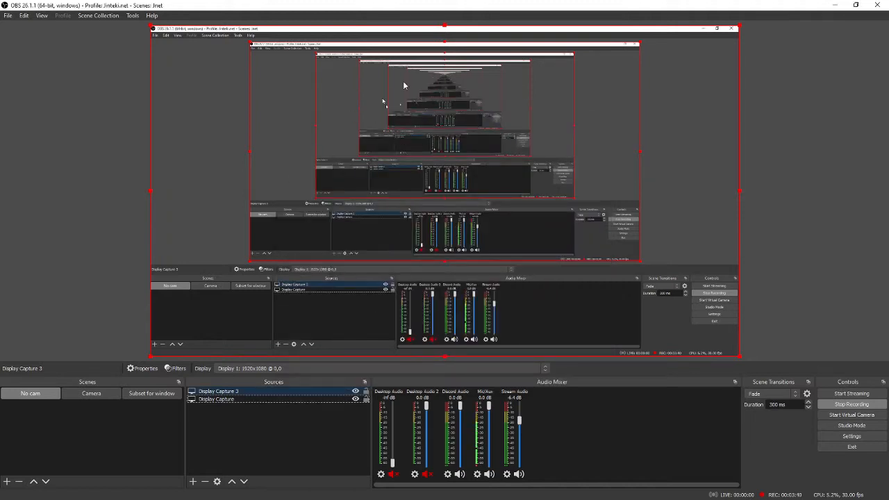
- Remove the Display Capture 3 source from the No cam scene
click(227, 399)
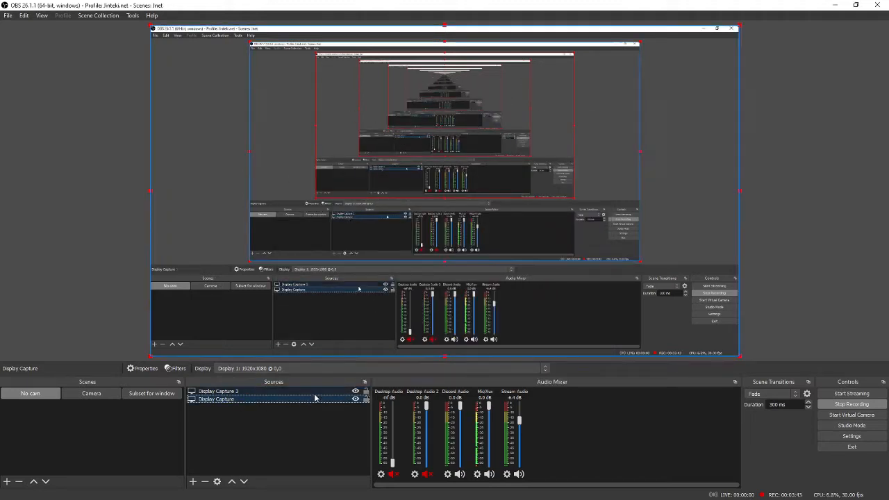
click(316, 391)
key(Delete)
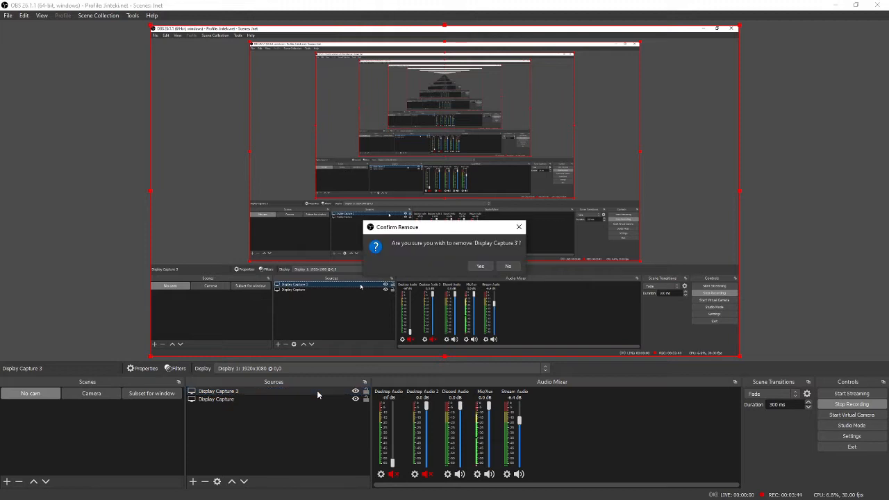
click(481, 267)
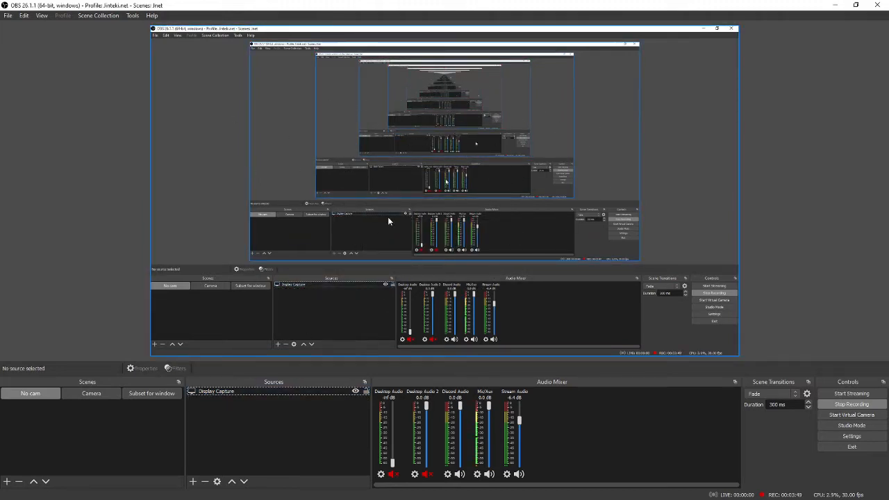
- Move the reduced display capture around the preview, align it to the canvas's upper-left corner and scale it to fill the canvas
drag(234, 86, 288, 135)
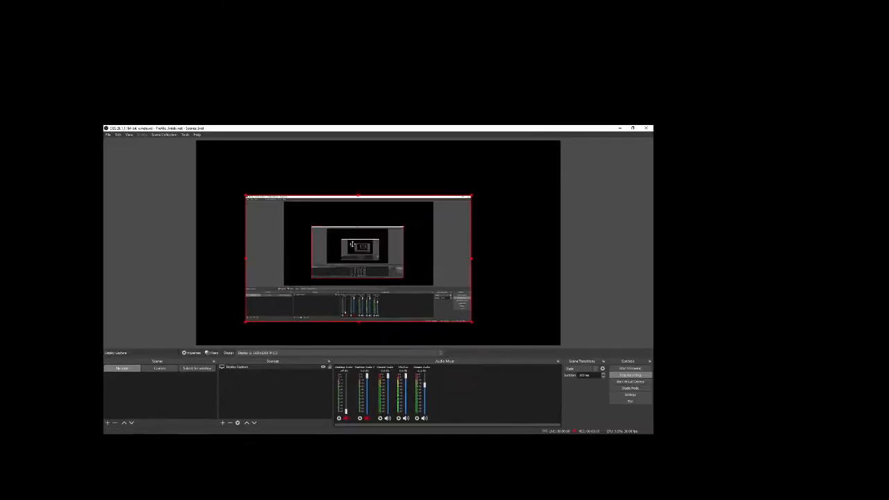
drag(352, 244, 312, 191)
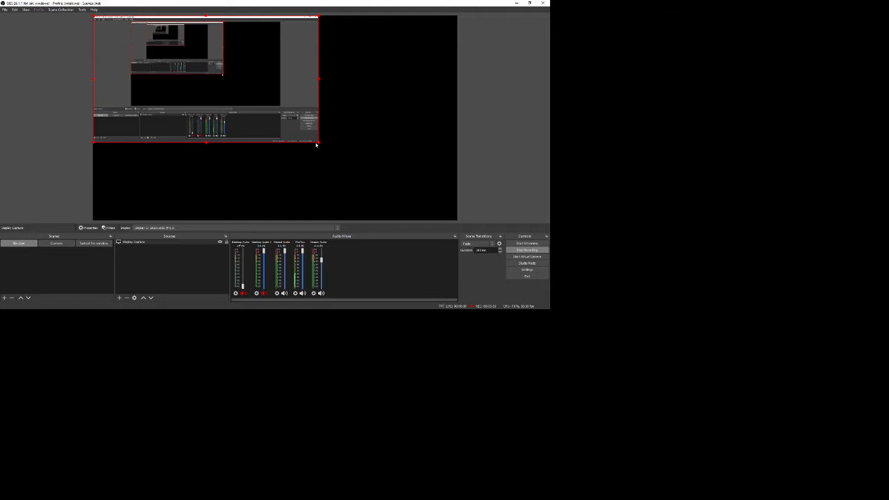
drag(318, 142, 455, 219)
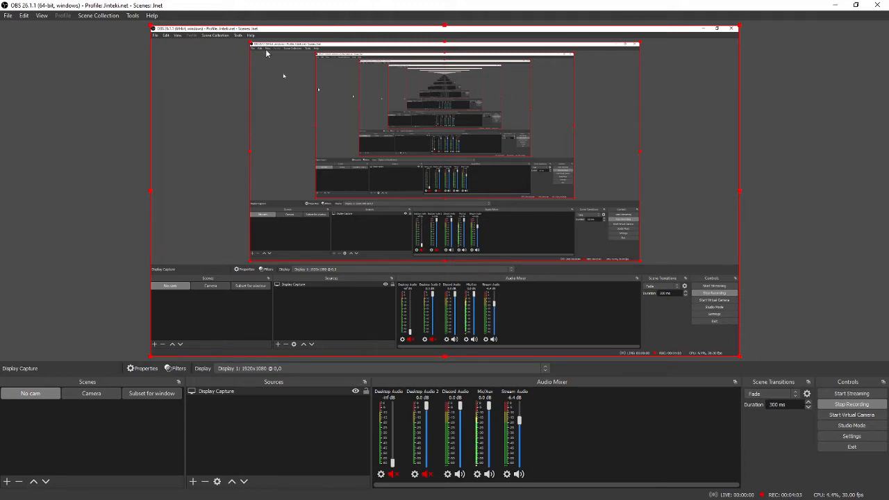
click(192, 480)
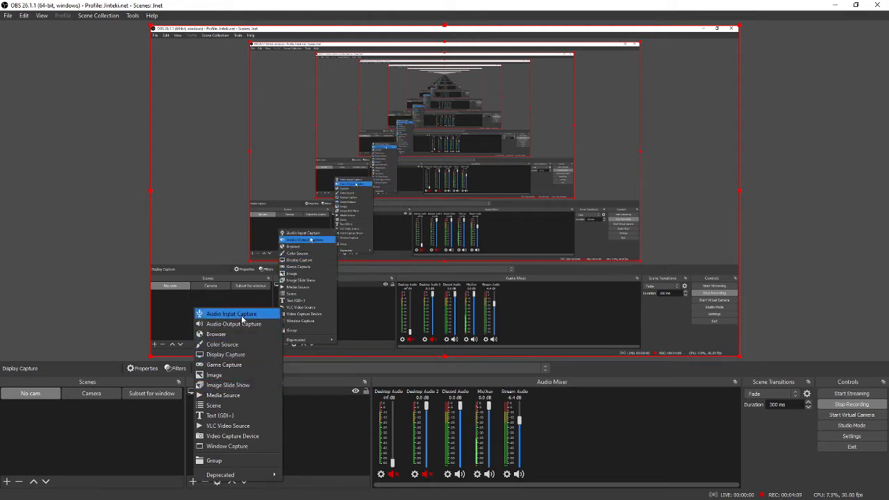
click(229, 436)
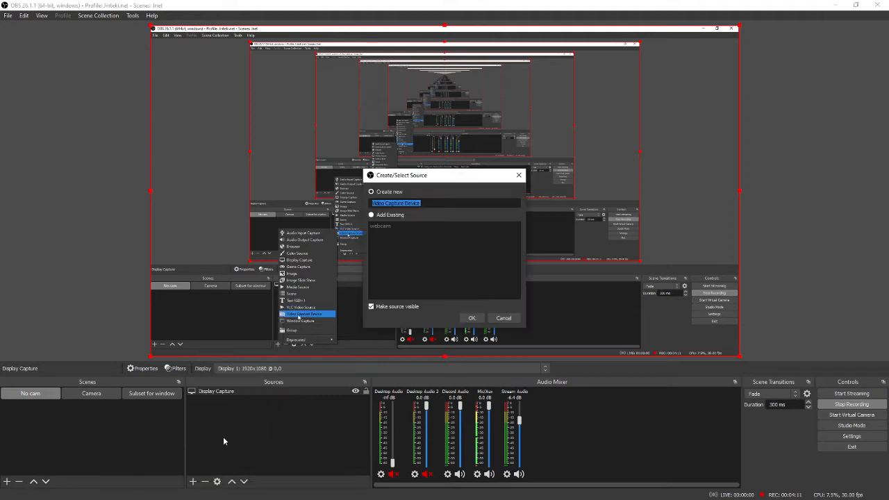
click(373, 216)
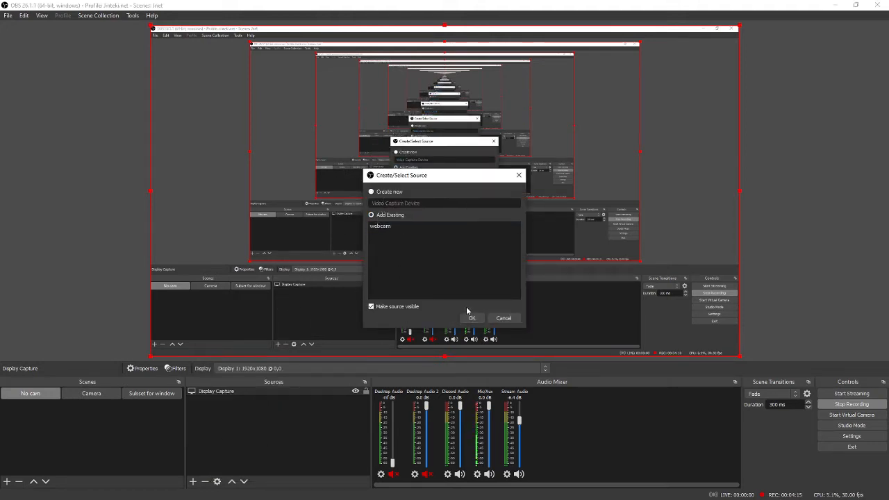
mouse_move(419, 179)
mouse_down()
mouse_move(715, 228)
mouse_move(424, 179)
mouse_up()
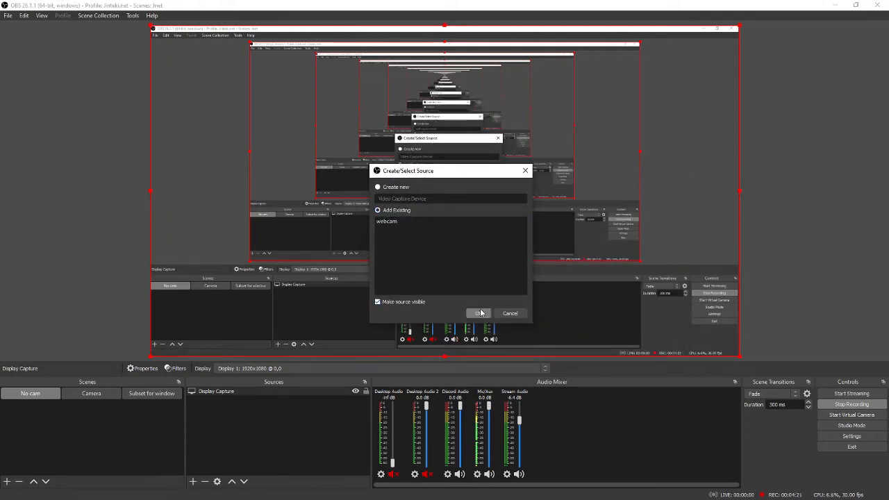
click(510, 313)
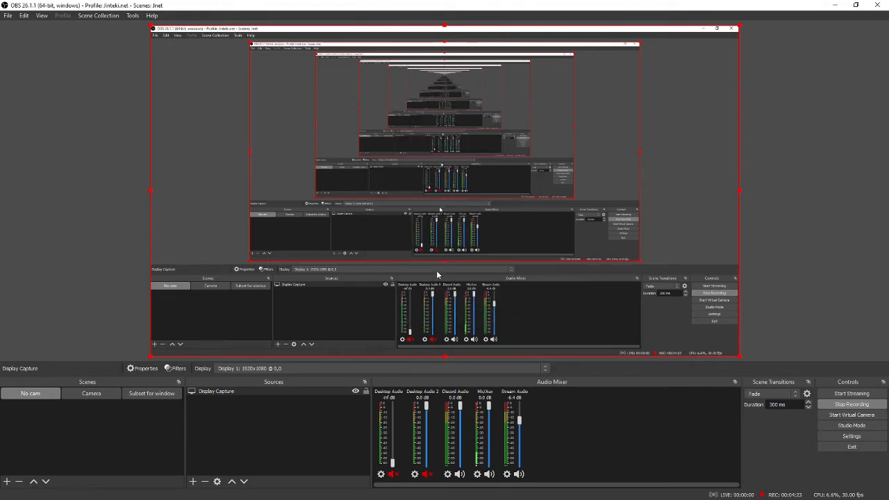
- Create a new Video Capture Device source in the No cam scene using the Microsoft LifeCam Cinema webcam
click(192, 481)
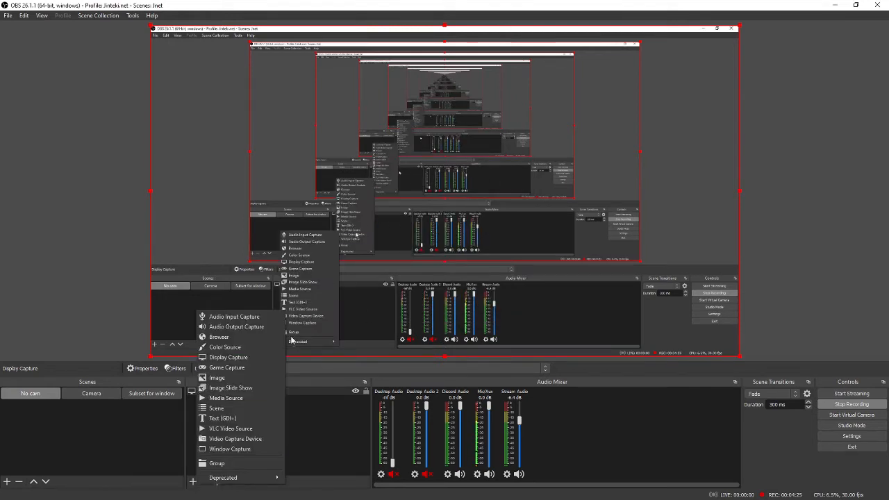
click(234, 438)
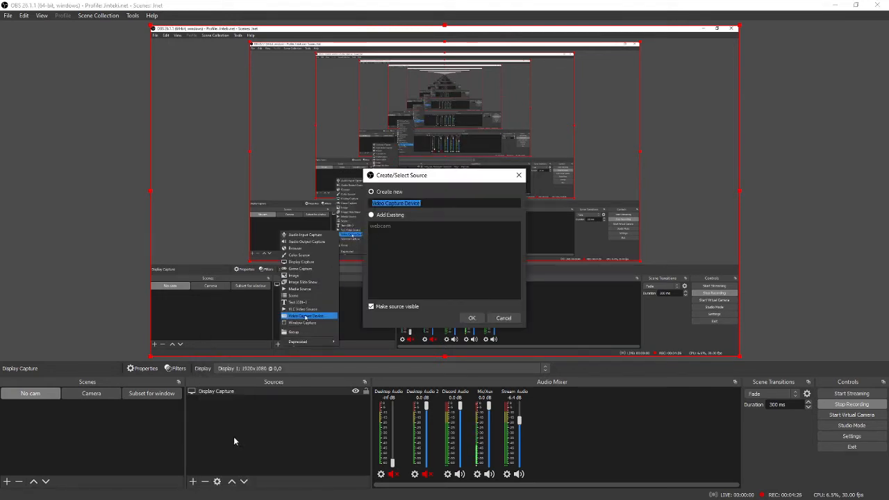
click(470, 320)
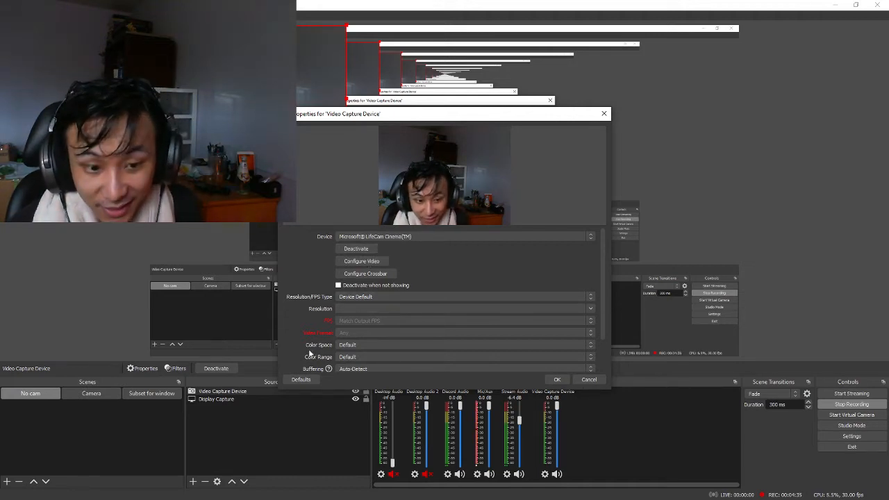
click(589, 379)
- Reopen the Video Capture Device source's properties, review the webcam's device and resolution options, and close them without changes
click(237, 399)
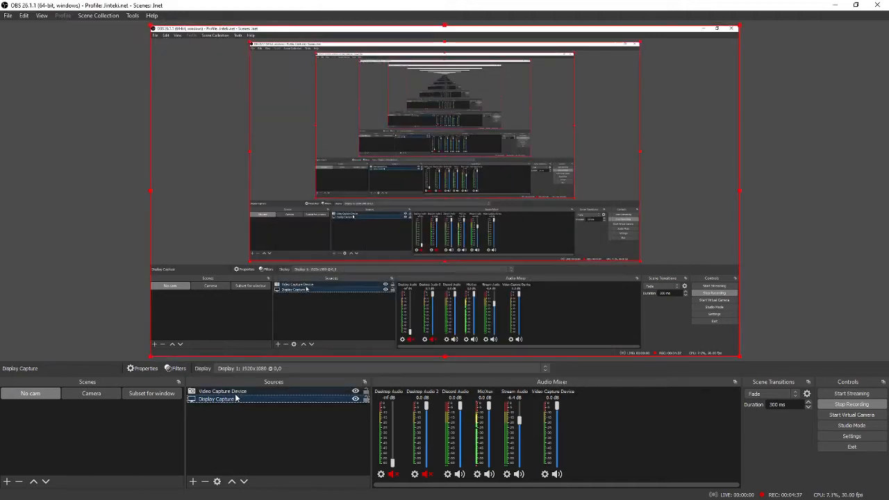
double_click(236, 394)
right_click(236, 394)
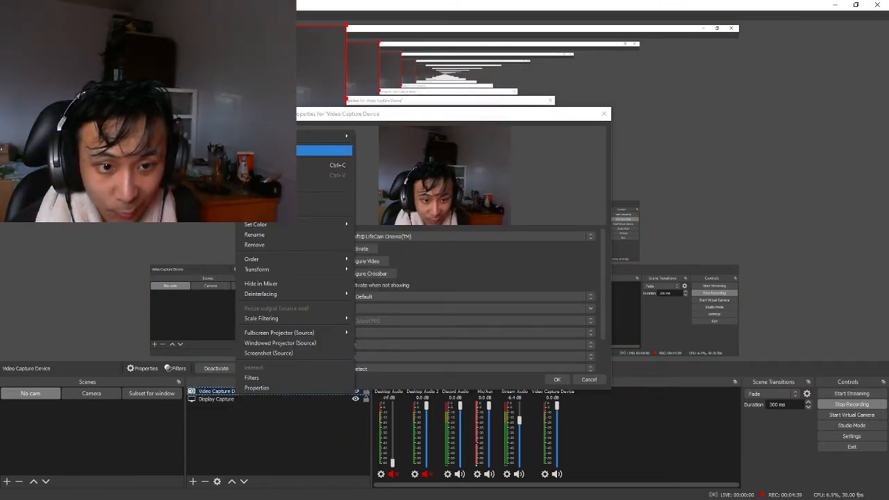
click(265, 407)
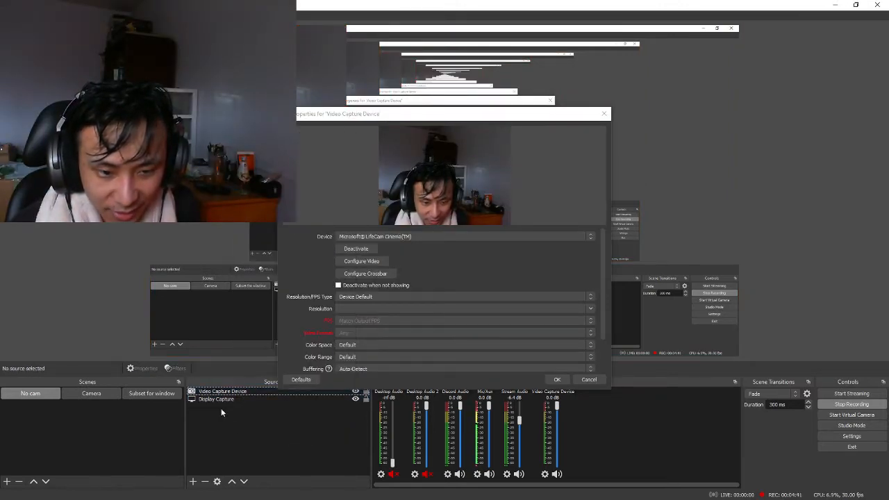
click(588, 379)
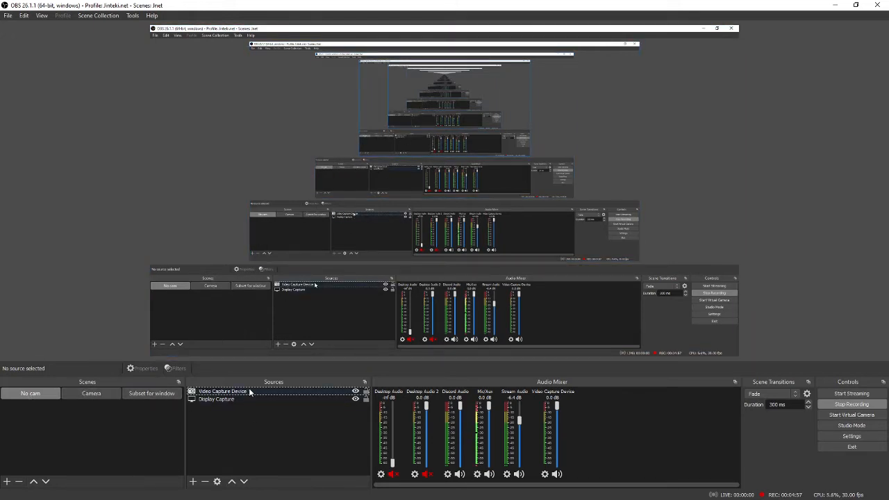
- Shrink the display capture to about half the canvas width and align it to the canvas's upper-left corner
click(383, 208)
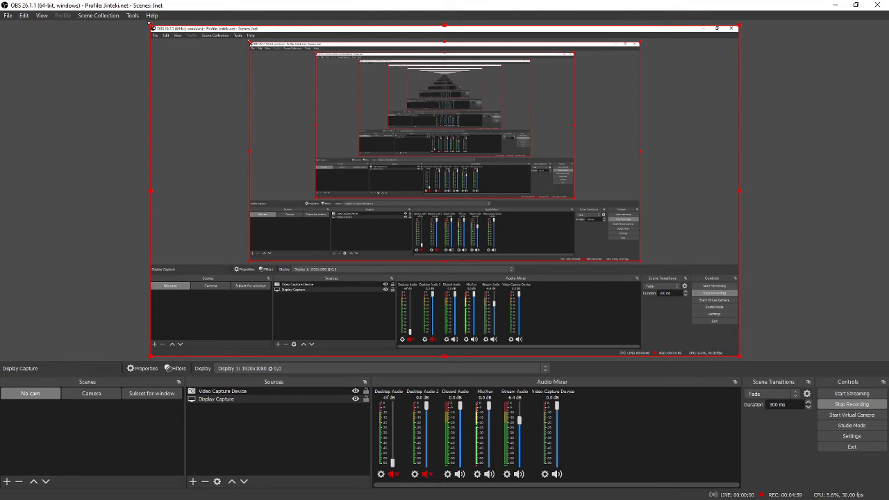
drag(151, 25, 436, 186)
drag(547, 249, 294, 120)
drag(196, 110, 136, 47)
right_click(167, 137)
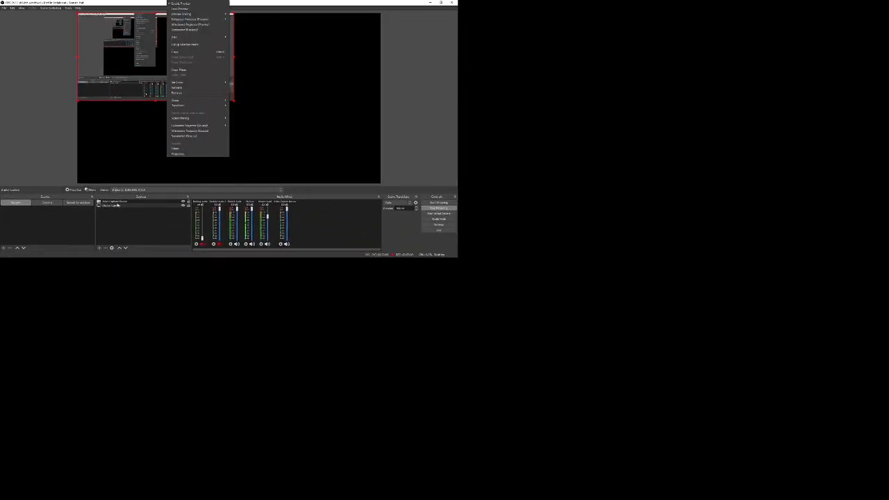
- Add a new Image source to the No cam scene, load the brown beaver picture and place it beside the display capture
click(104, 244)
click(118, 195)
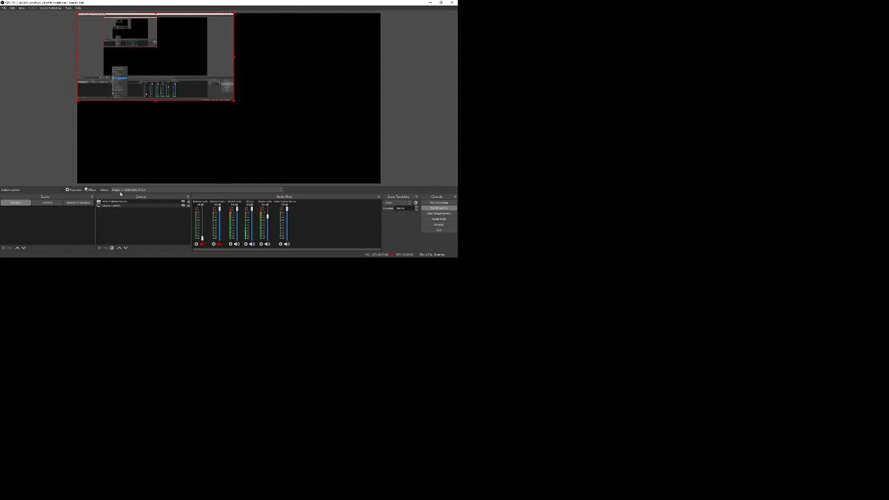
click(243, 164)
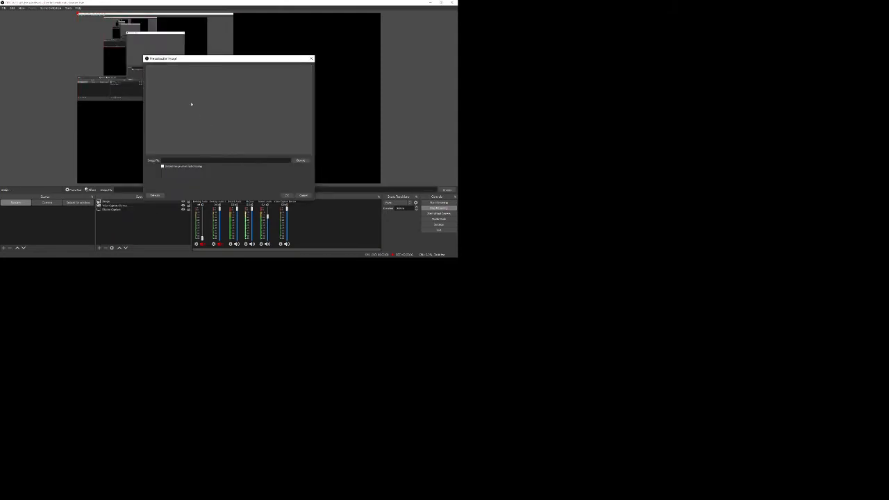
click(300, 161)
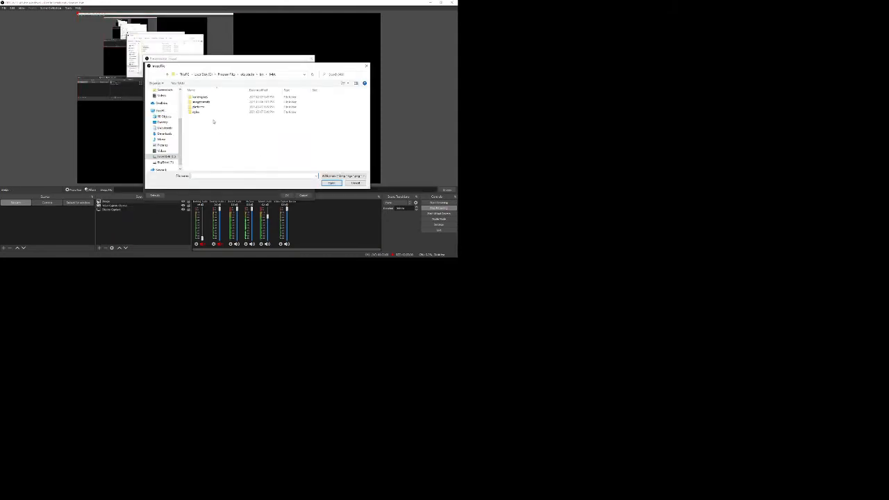
click(167, 145)
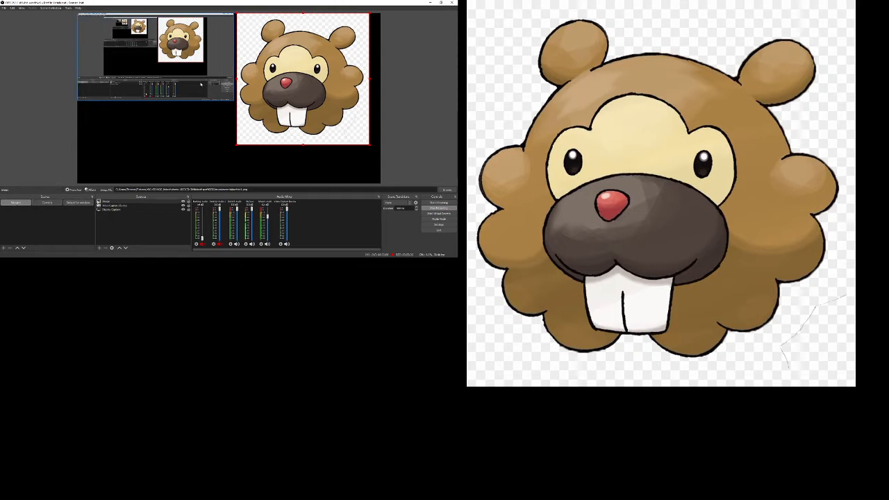
click(184, 145)
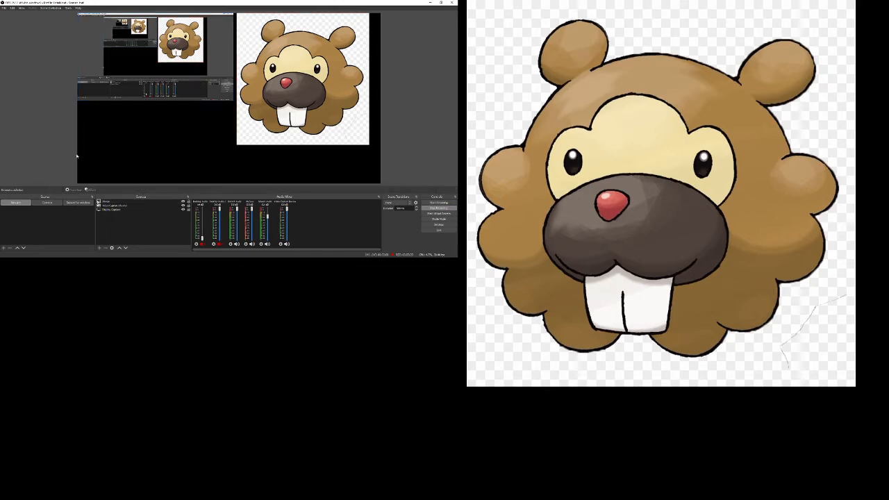
- Compare the Camera, Subset for window and No cam scenes by switching between them
click(47, 202)
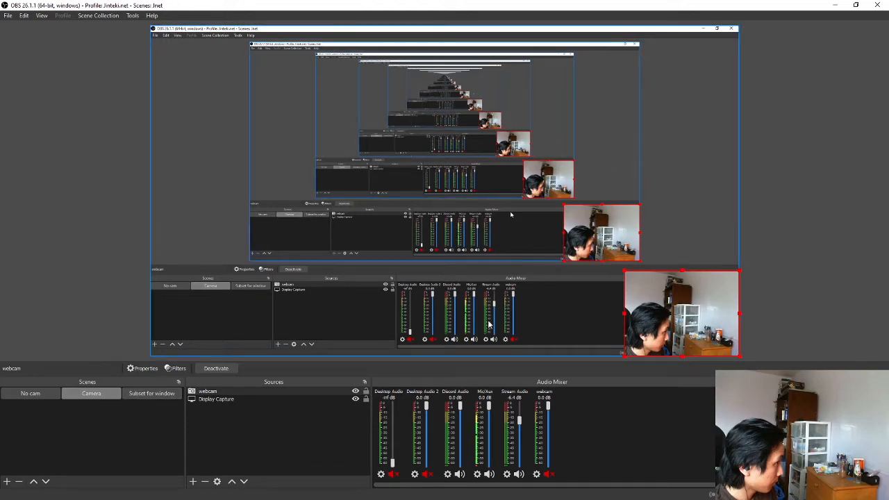
click(154, 395)
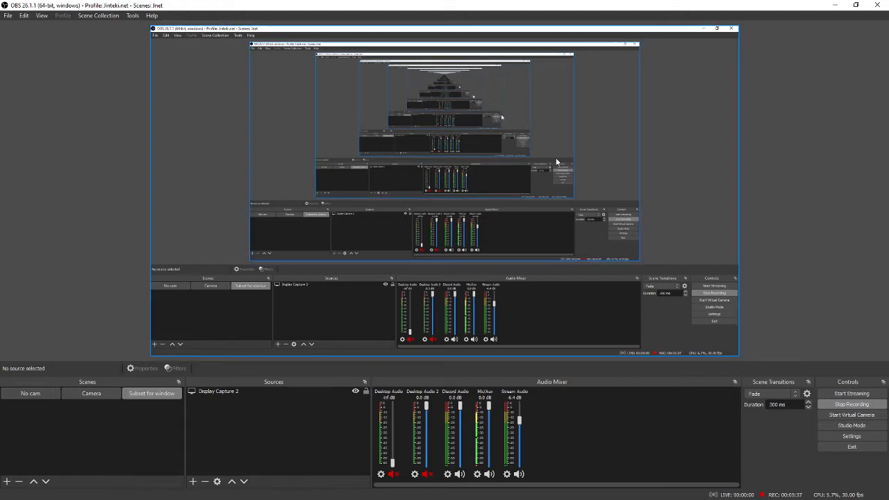
click(106, 398)
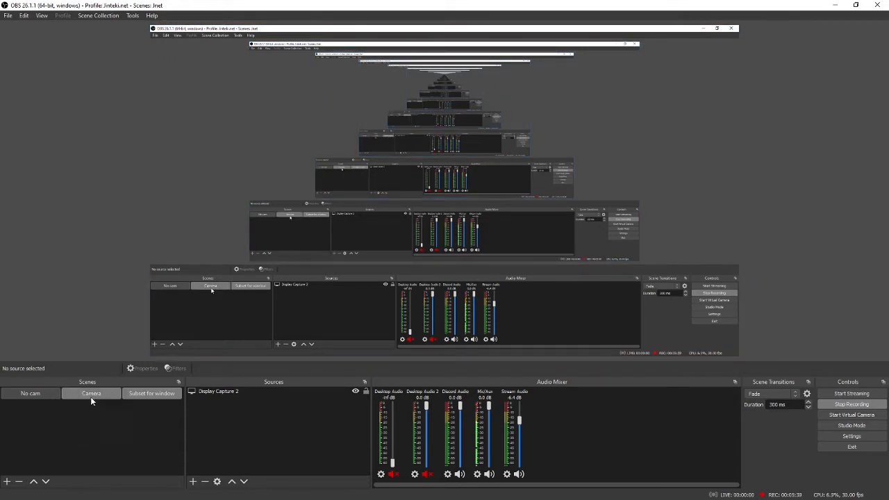
click(151, 396)
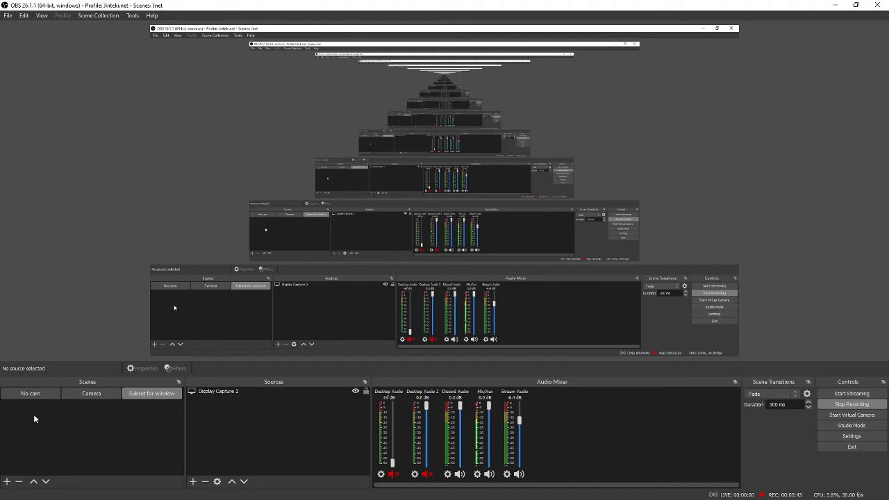
click(34, 396)
click(86, 396)
click(150, 397)
- Show the scenes as a vertical list instead of a grid and switch between No cam and Subset for window
right_click(89, 437)
click(101, 457)
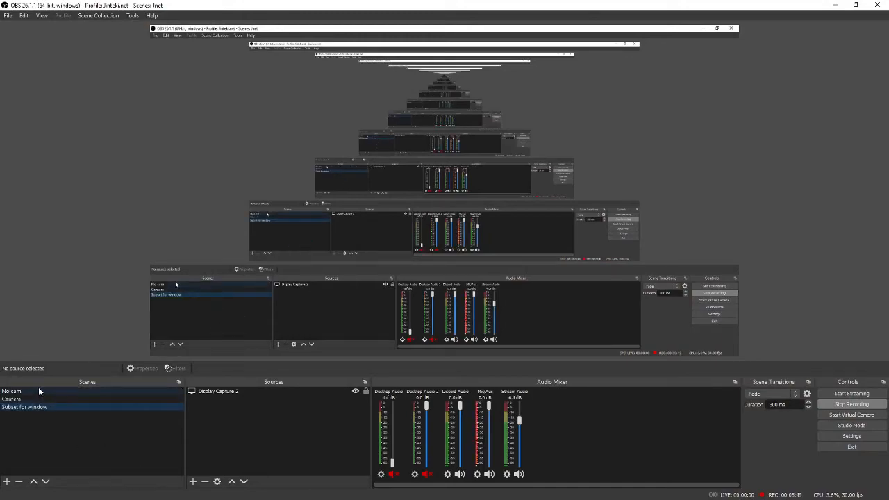
click(32, 392)
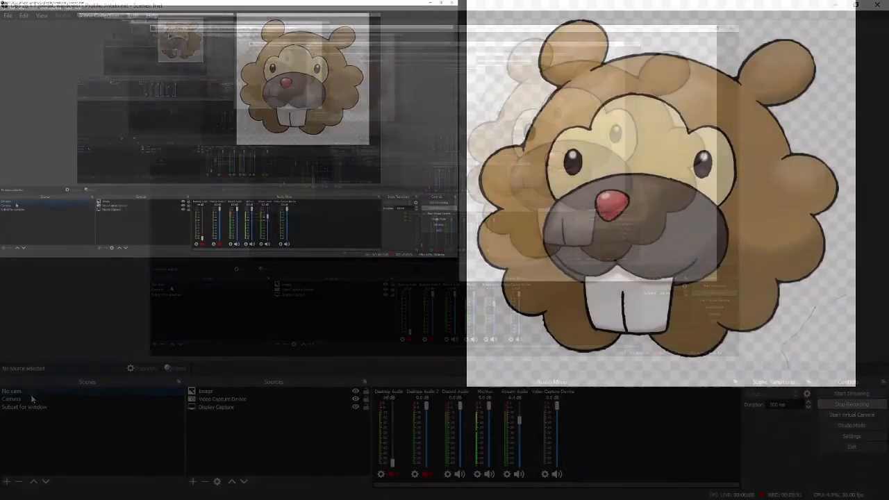
click(28, 407)
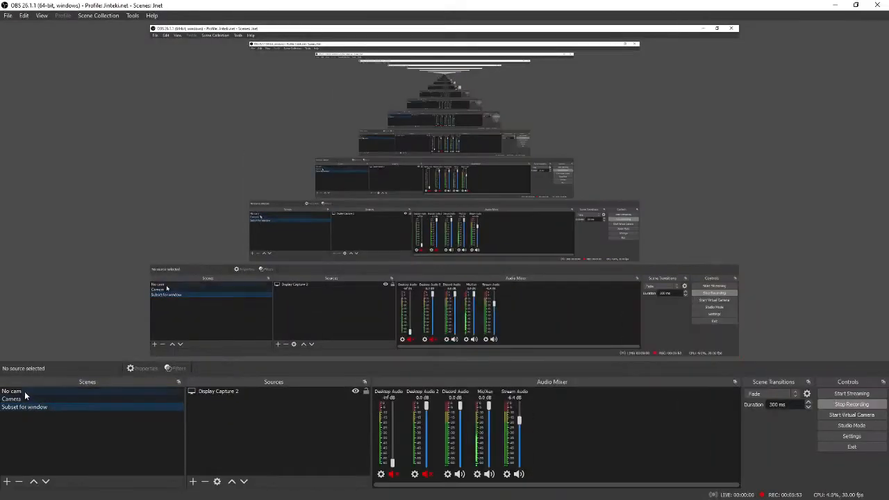
click(23, 392)
click(43, 407)
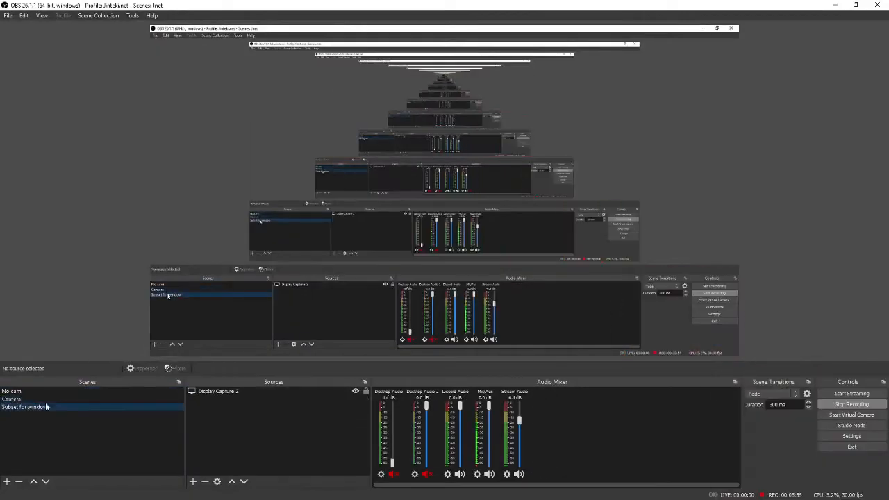
- Make No cam the active scene again
click(24, 15)
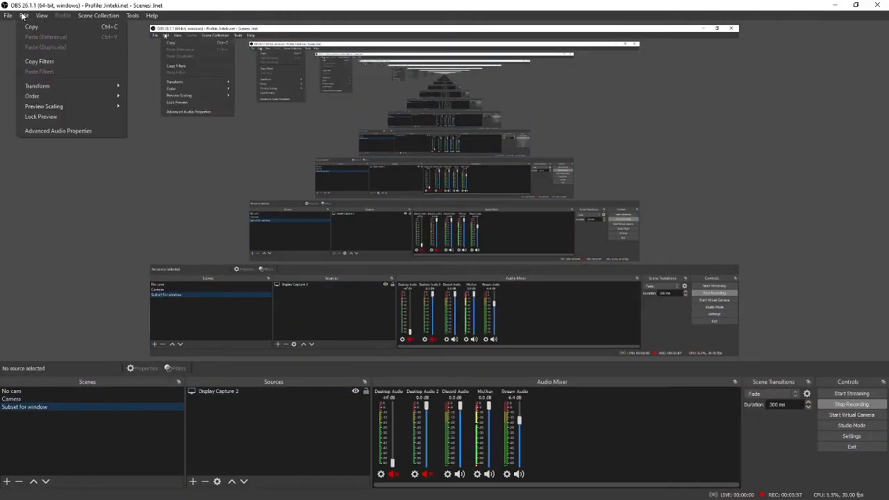
click(62, 402)
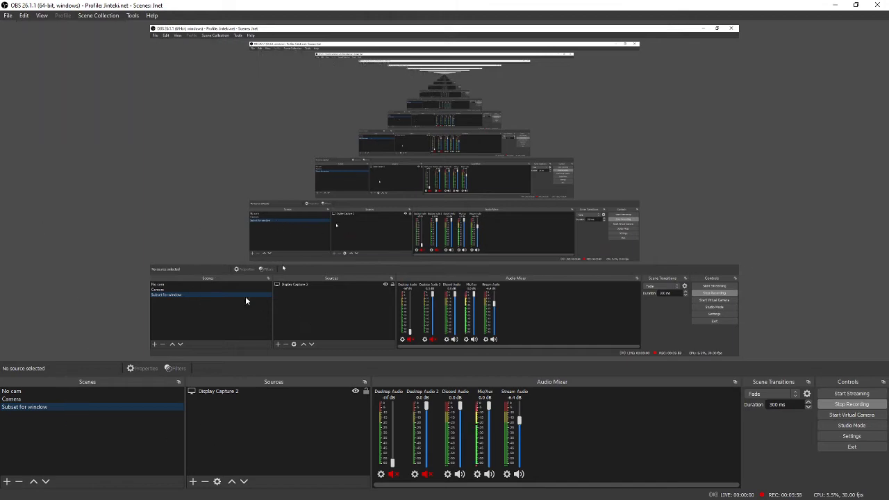
click(59, 396)
click(62, 392)
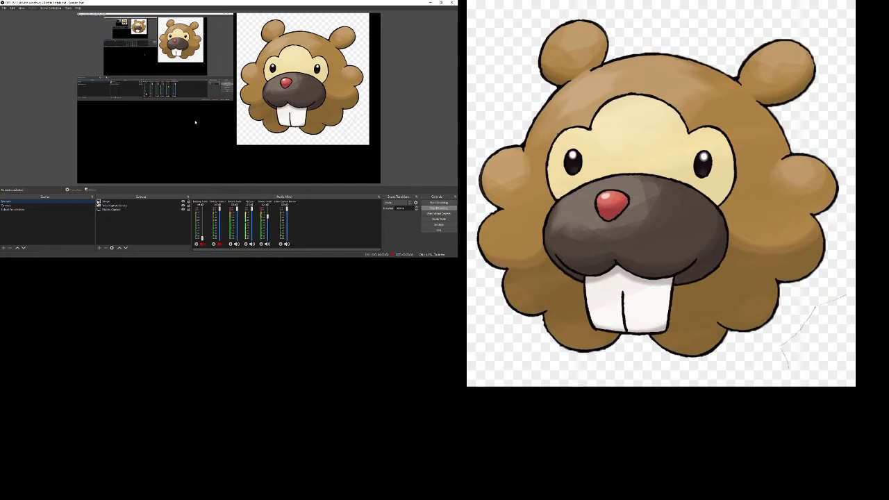
- Review the global audio devices in the settings, trying Default for Mic/Auxiliary Audio and reselecting the microphone, and leave without saving
click(22, 8)
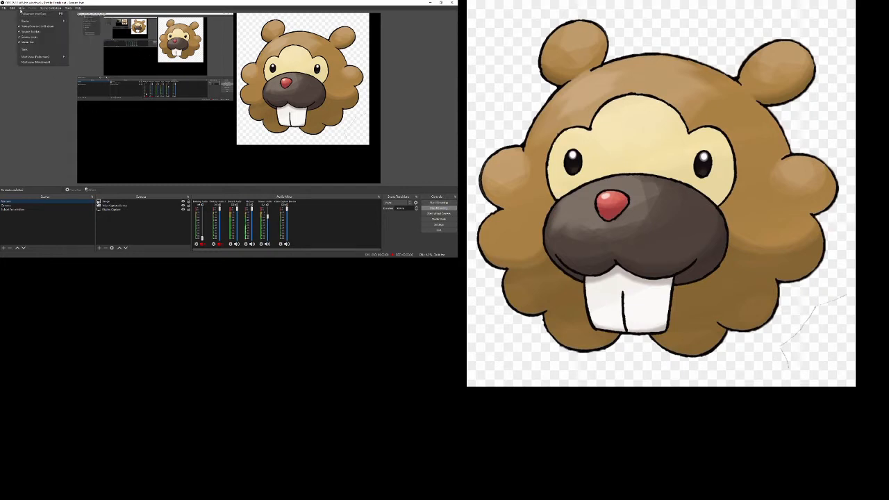
click(4, 7)
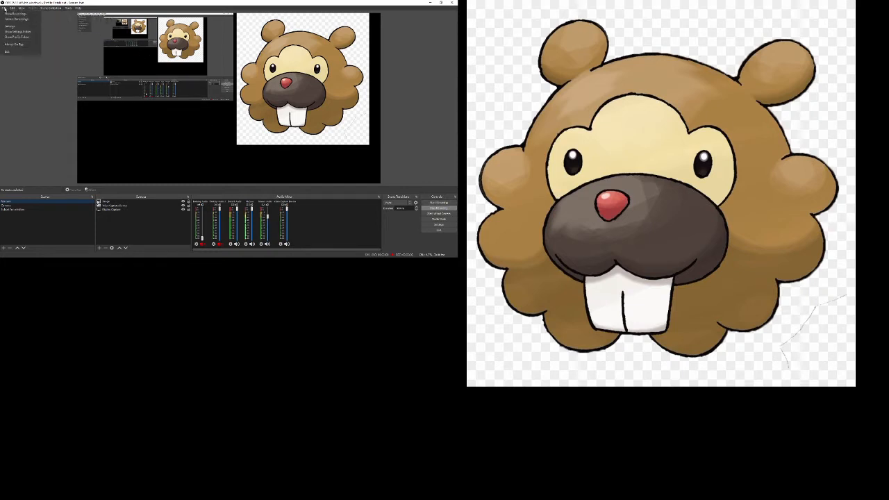
click(16, 25)
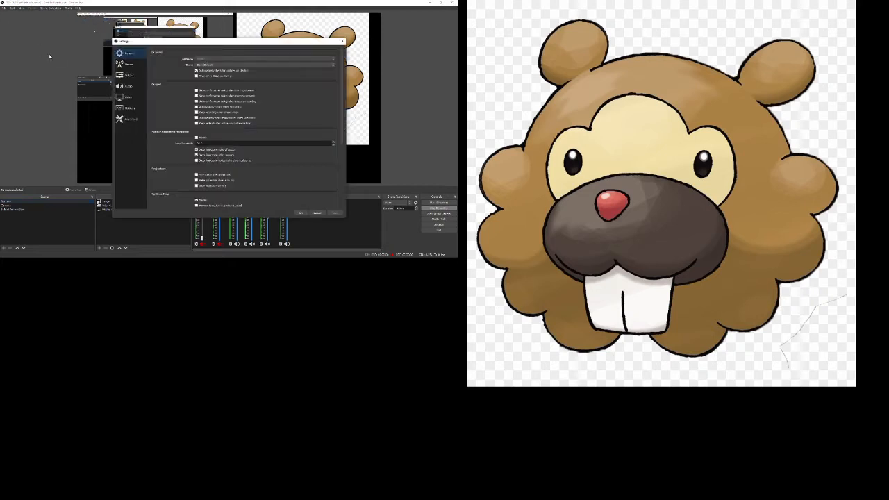
click(128, 85)
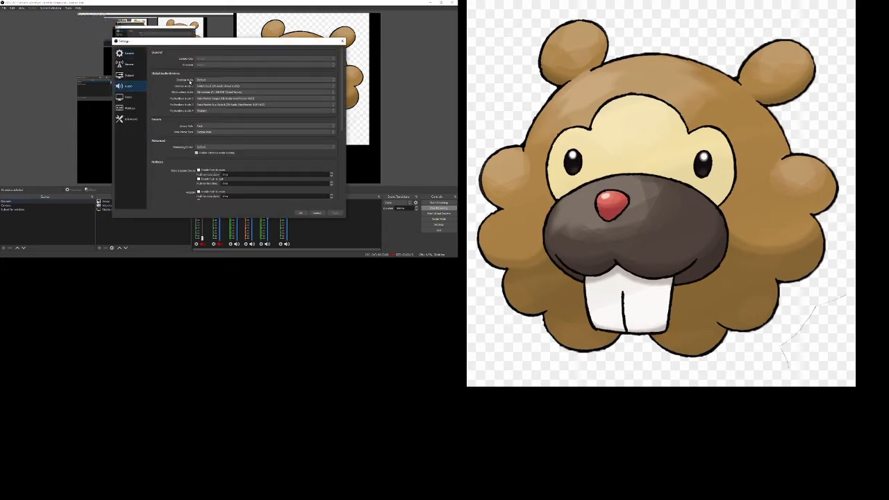
click(221, 92)
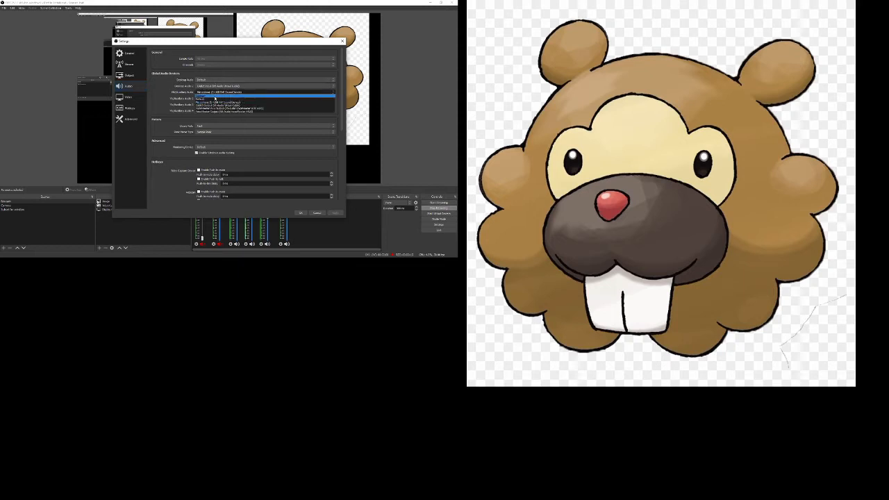
click(211, 100)
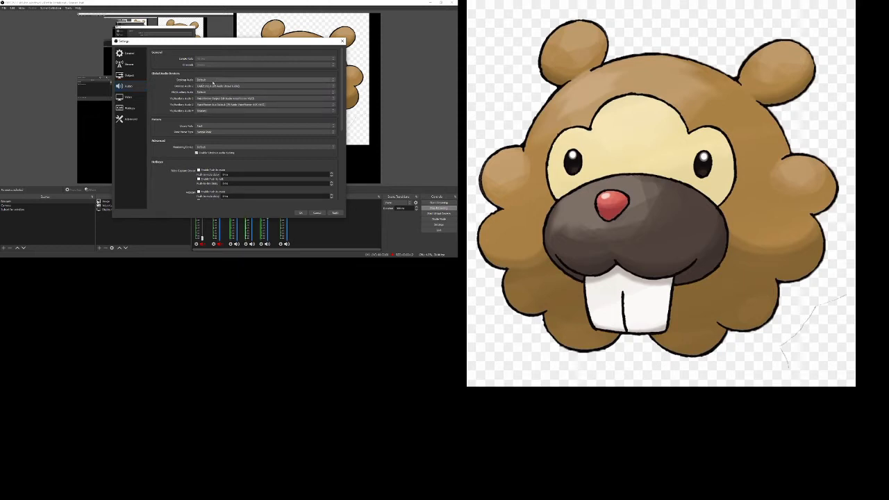
click(237, 93)
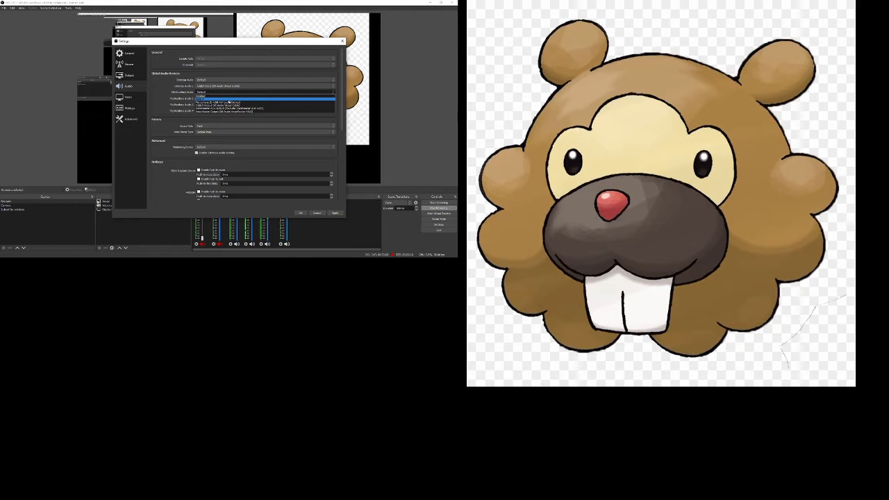
click(222, 99)
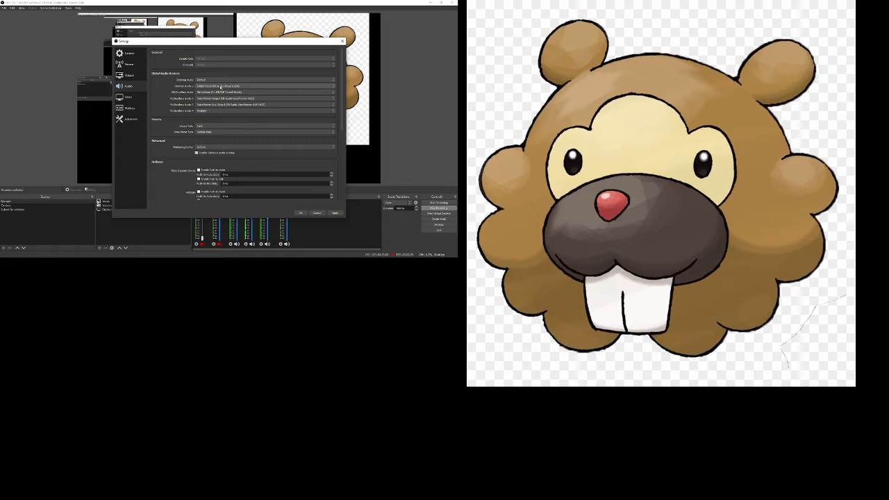
click(316, 213)
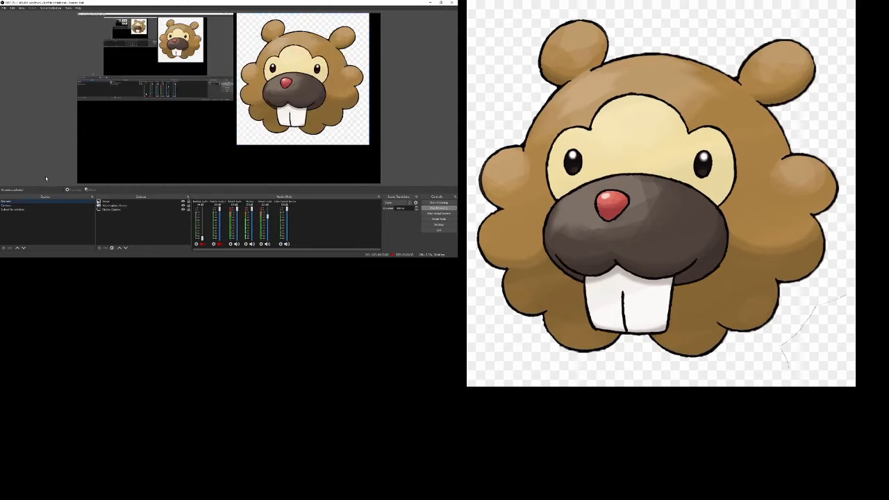
- Review the General, Audio, Video and Output pages of the OBS settings
click(11, 9)
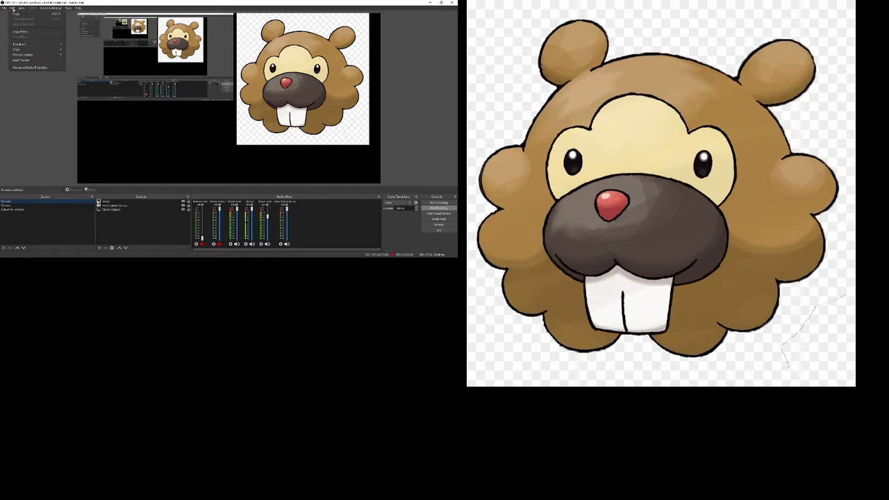
mouse_move(6, 10)
click(10, 26)
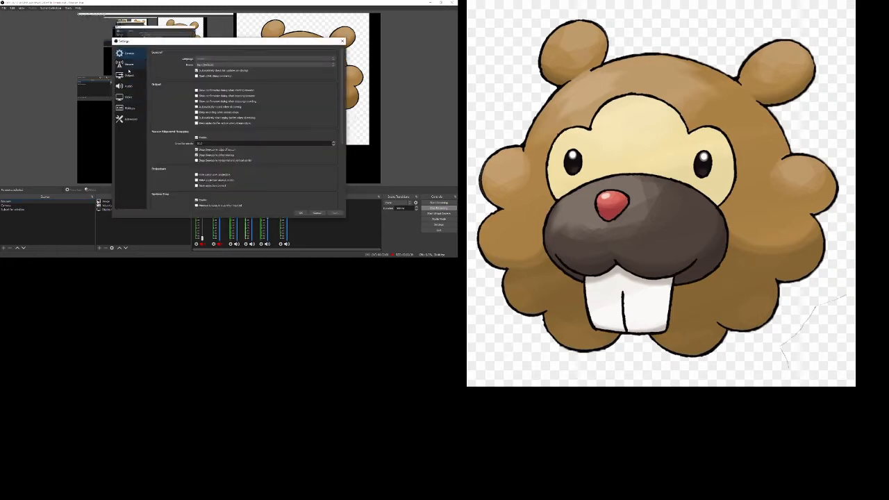
click(129, 85)
click(128, 98)
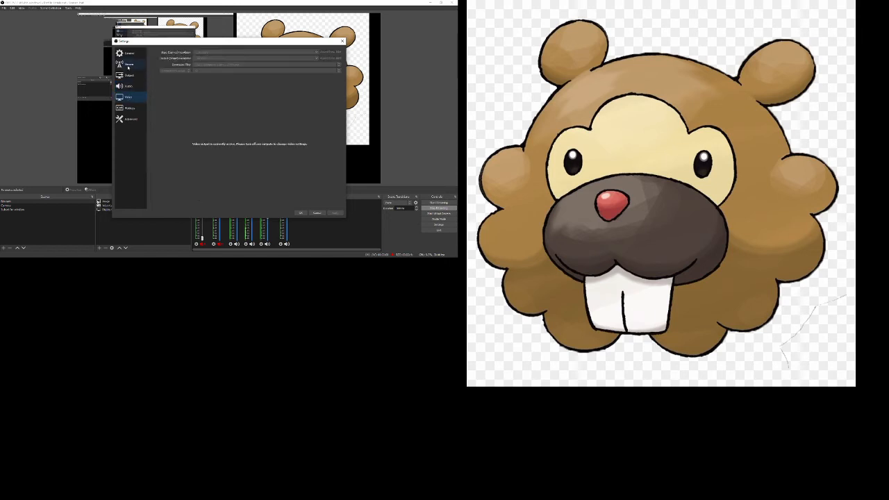
click(129, 74)
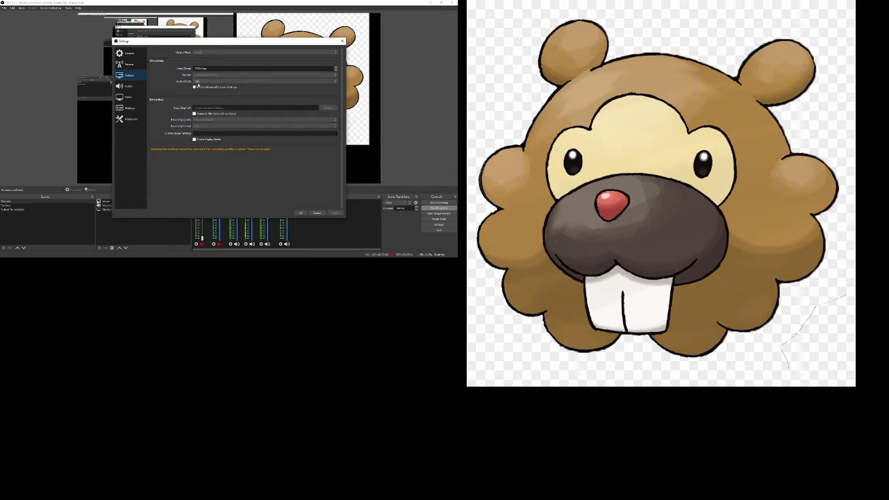
- Look through the Audio, Hotkeys, Advanced, General and Output settings pages, and leave the settings without saving
click(129, 85)
click(129, 107)
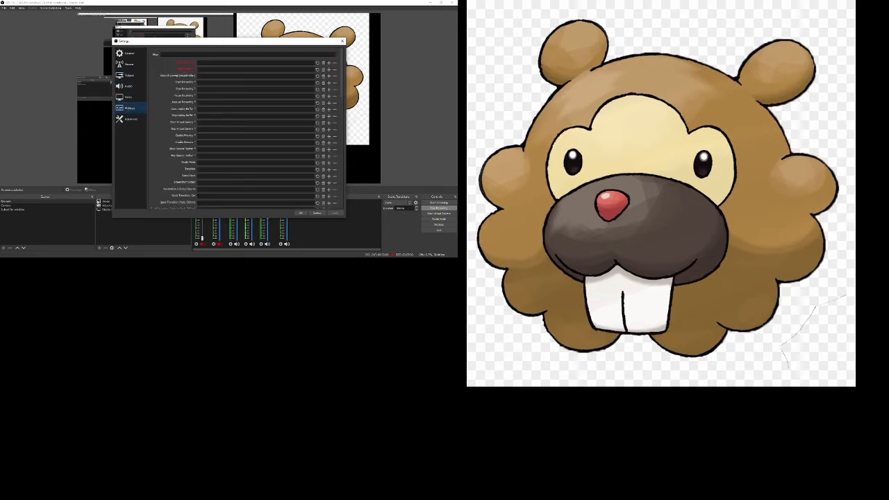
click(131, 119)
click(130, 54)
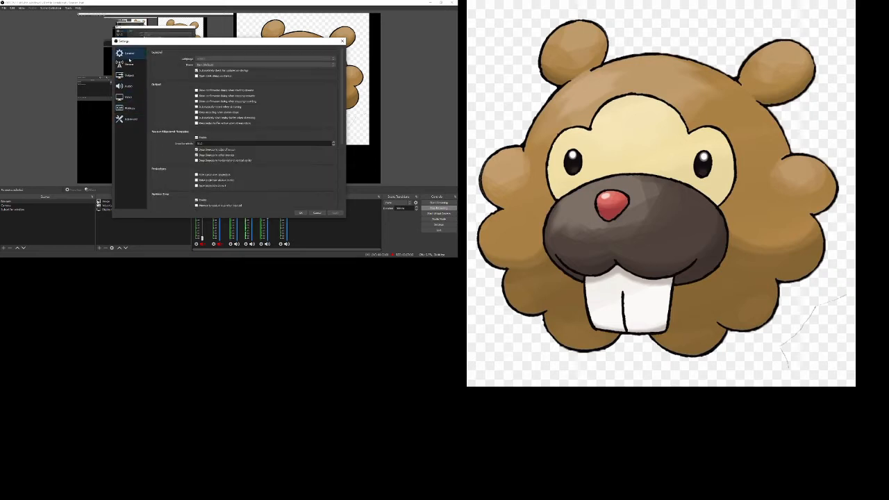
click(130, 75)
click(131, 109)
click(317, 213)
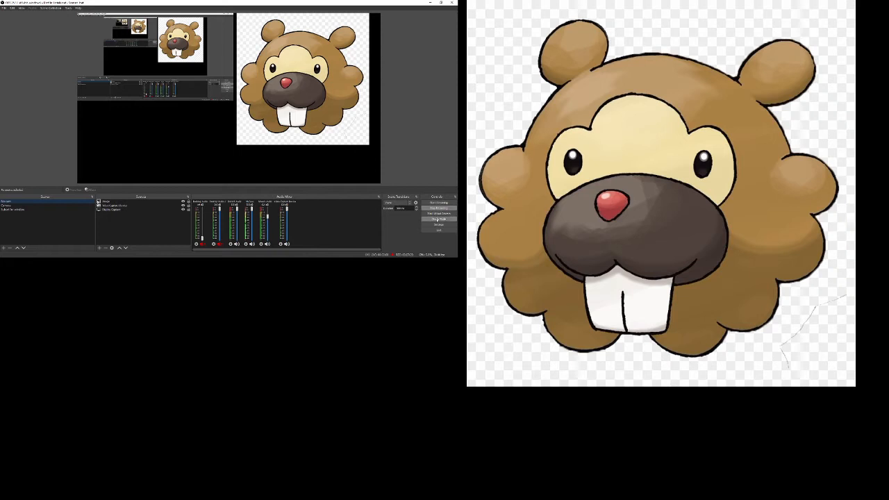
- Turn on Studio Mode, load the Camera scene into the preview and move its webcam image near the canvas centre
click(436, 218)
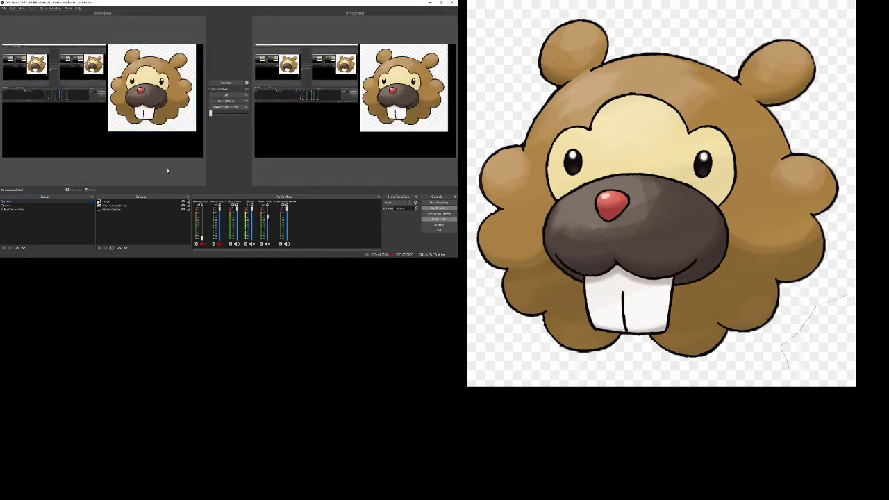
click(33, 205)
drag(184, 144, 108, 107)
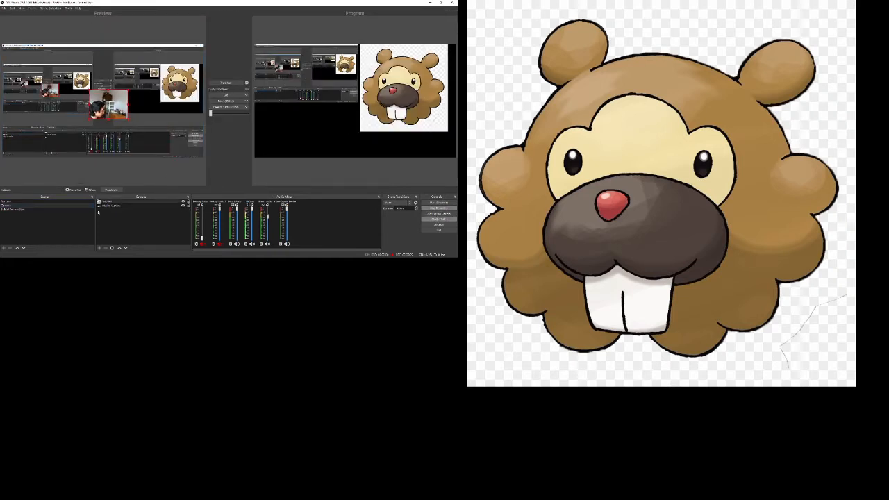
- Transition the Camera scene to the program output and back, and leave Studio Mode with Subset for window as the active scene
click(225, 82)
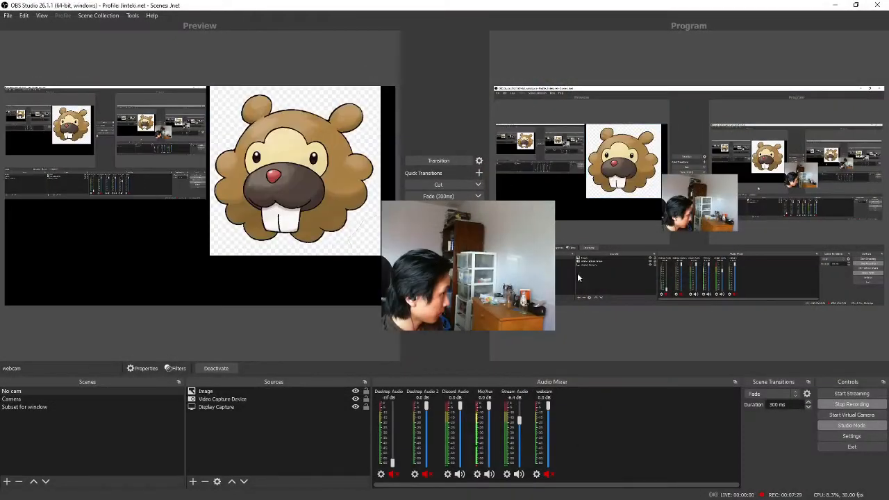
click(447, 163)
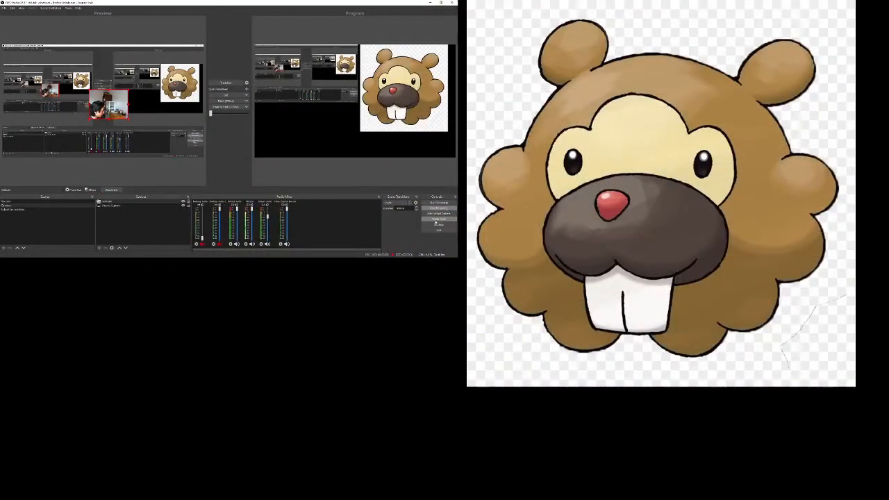
click(28, 207)
click(29, 208)
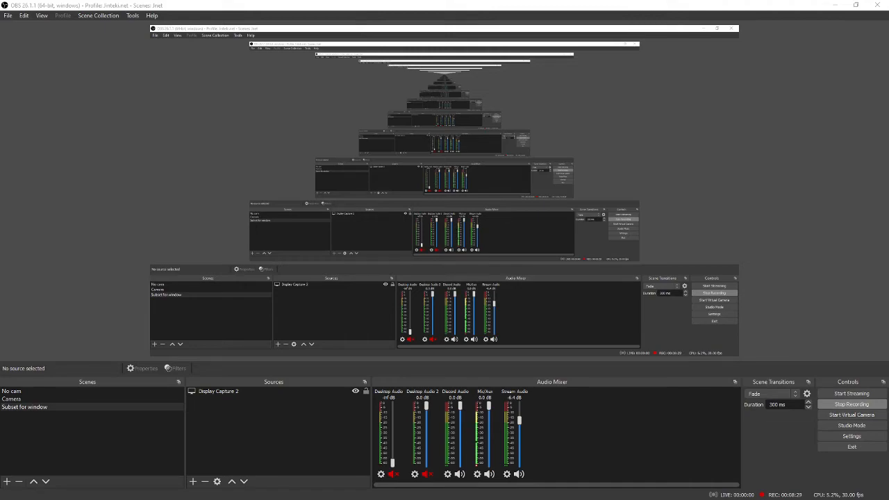
- Switch to the VB-Audio website in the browser and look through the Virtual Audio Cable, Voicemeeter, Banana and Potato pages
drag(0, 168, 368, 0)
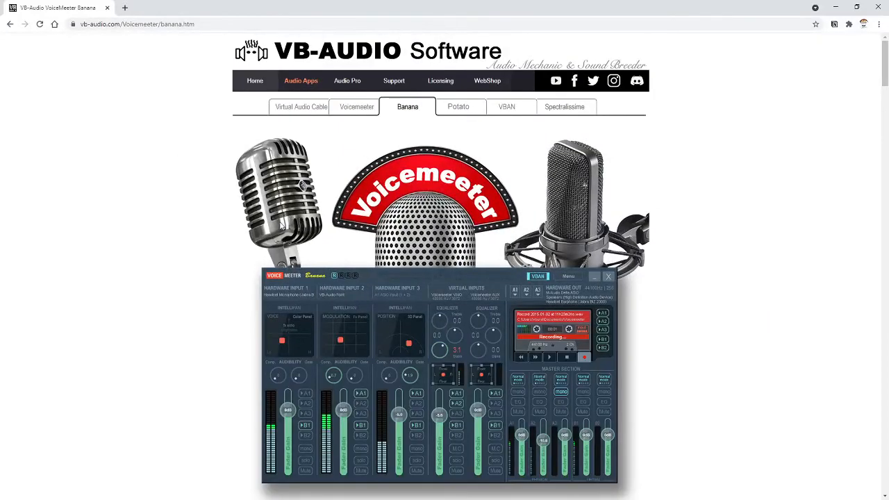
click(304, 109)
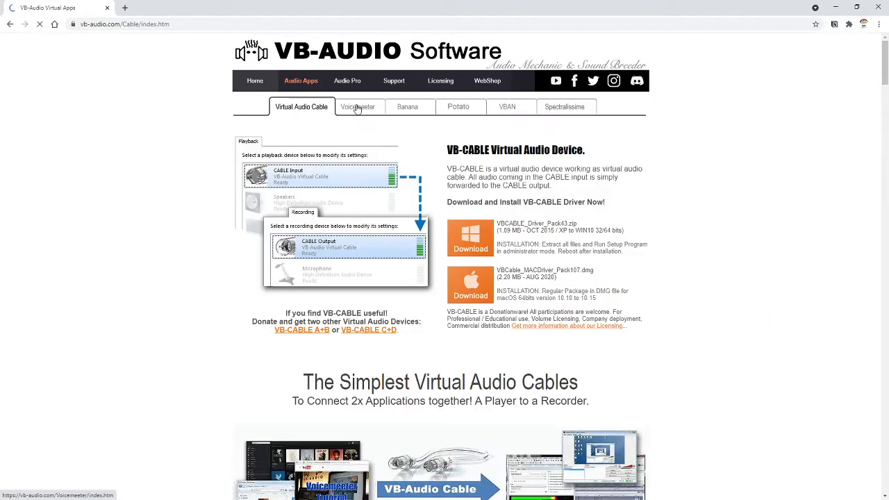
click(357, 108)
click(409, 111)
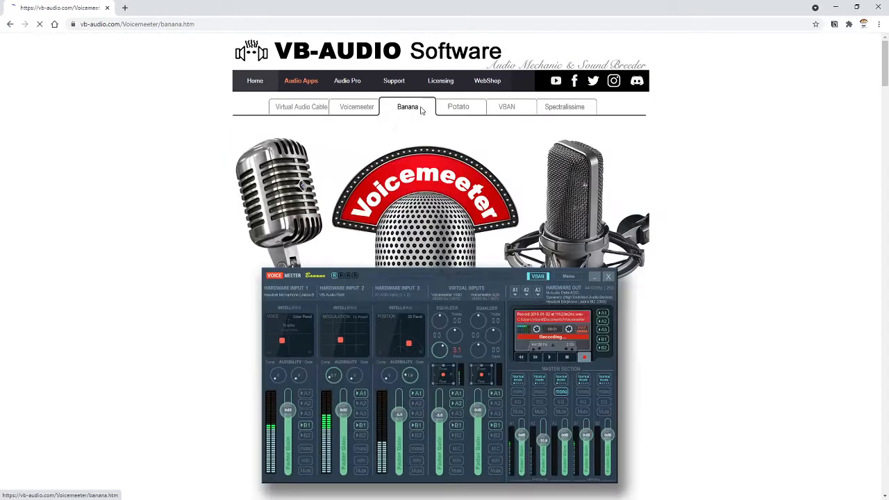
click(458, 108)
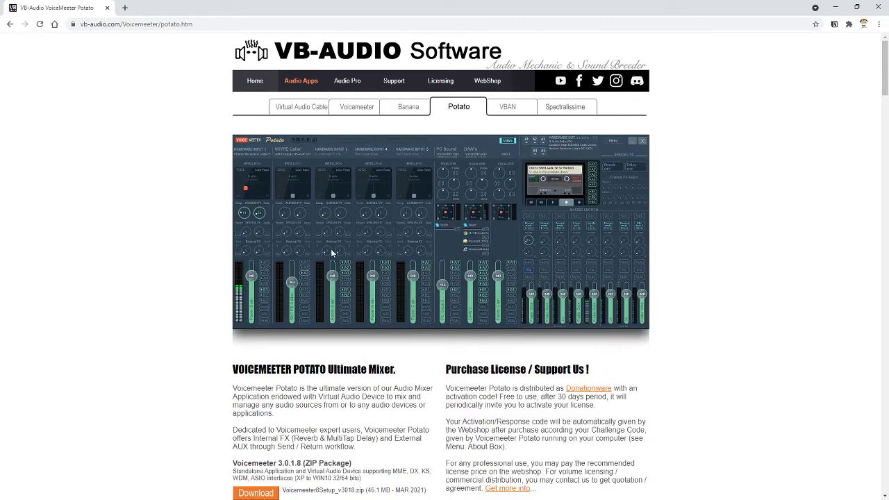
scroll(330, 247, down, 2)
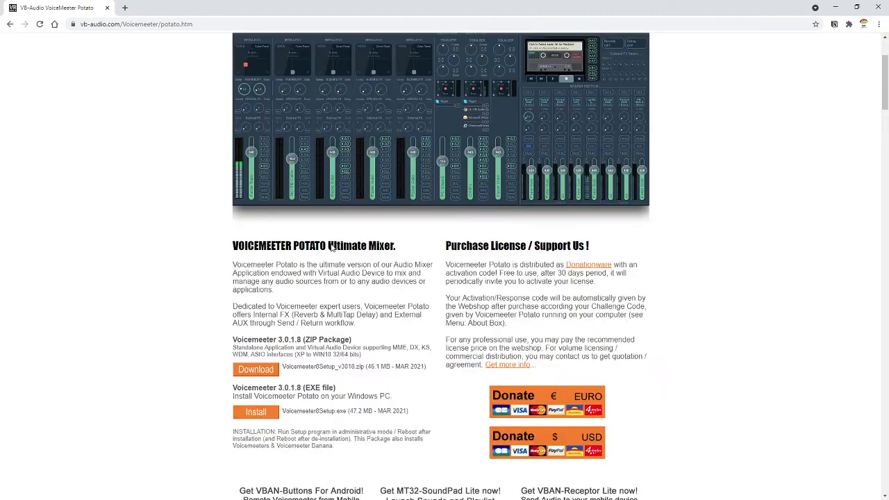
scroll(333, 248, up, 2)
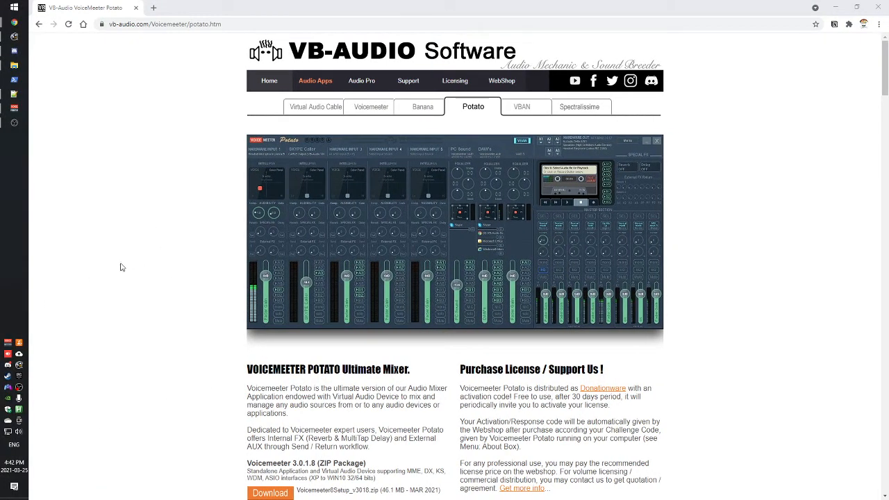
- Set the Windows volume of CABLE Input (VB-Audio Virtual Cable) to 27
click(19, 431)
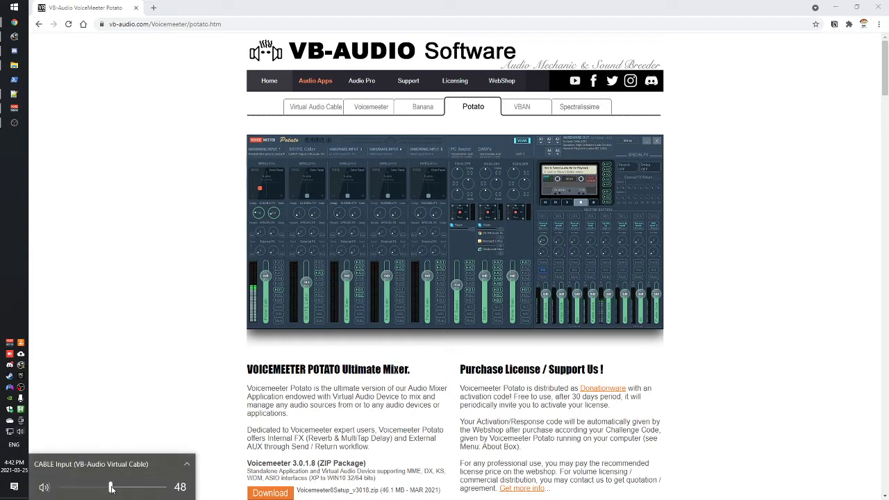
scroll(109, 490, up, 8)
drag(109, 490, 89, 488)
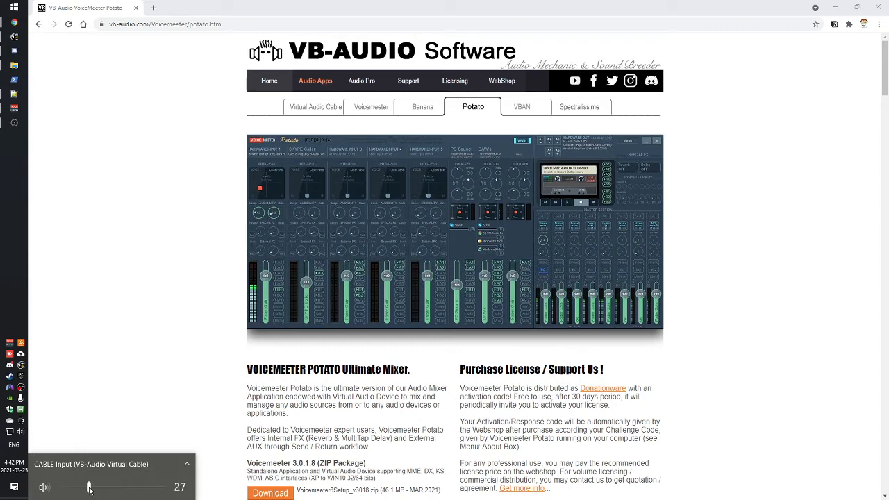
- Bring up the Voicemeeter Banana mixer, minimize the browser and place the mixer window over OBS, clear of the Audio Mixer
click(14, 108)
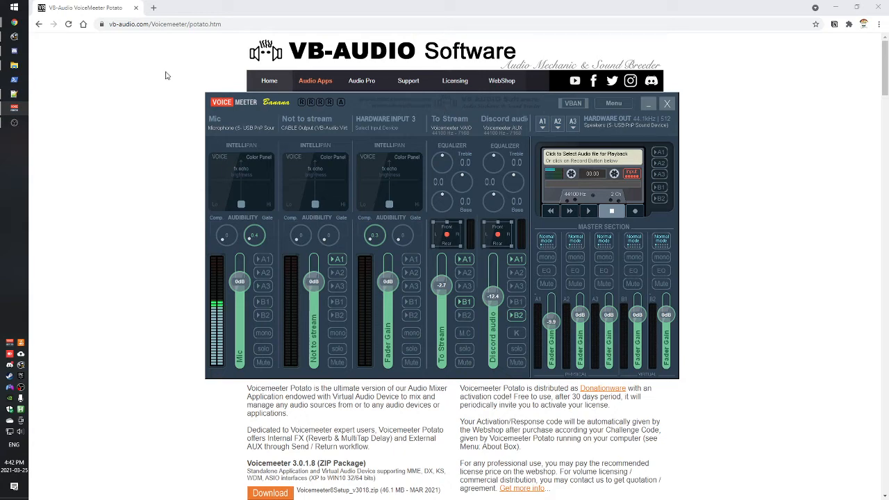
click(302, 23)
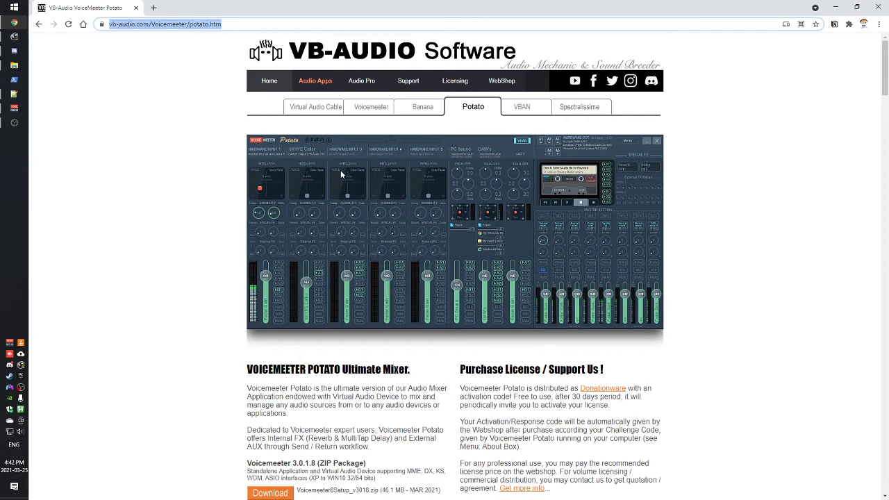
click(14, 108)
click(14, 108)
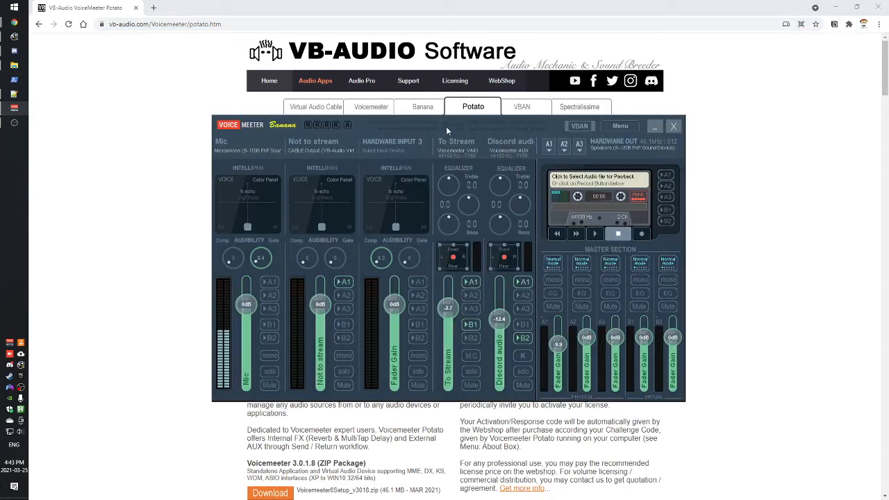
drag(446, 127, 414, 163)
click(382, 25)
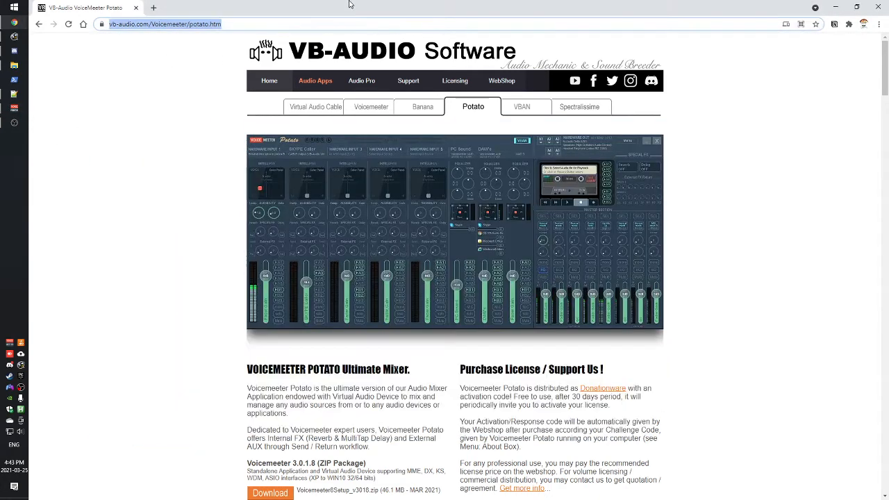
click(840, 7)
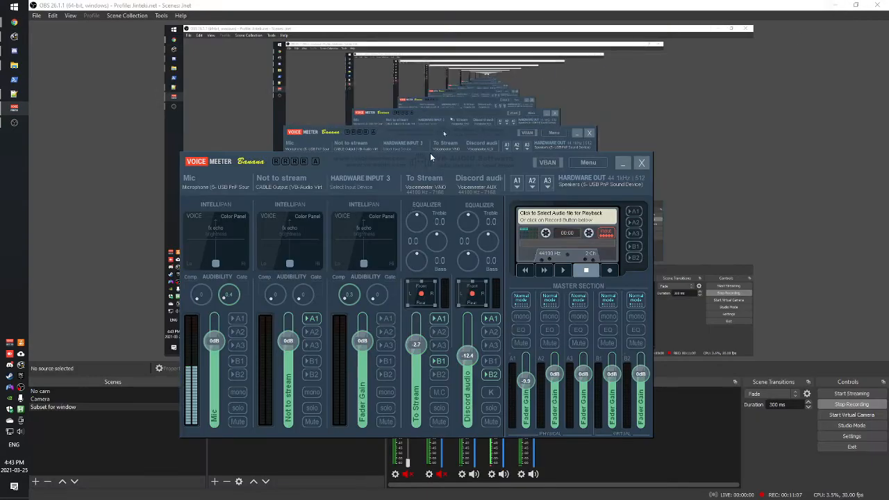
drag(430, 152, 384, 94)
- Turn off running MacroButtons on Voicemeeter start and check the option in the list again
click(559, 90)
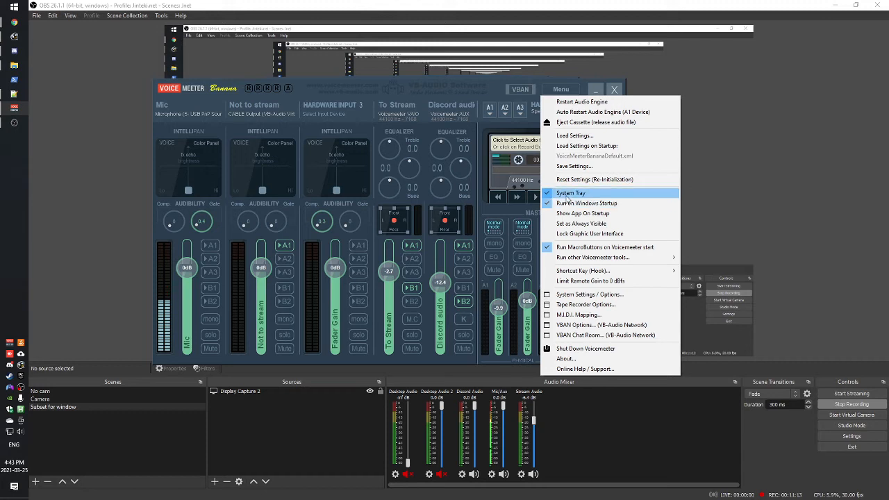
click(565, 246)
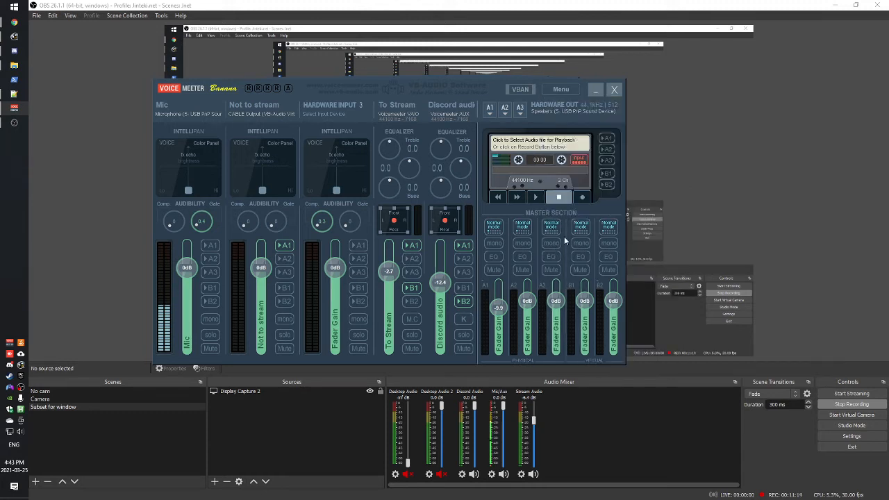
click(559, 89)
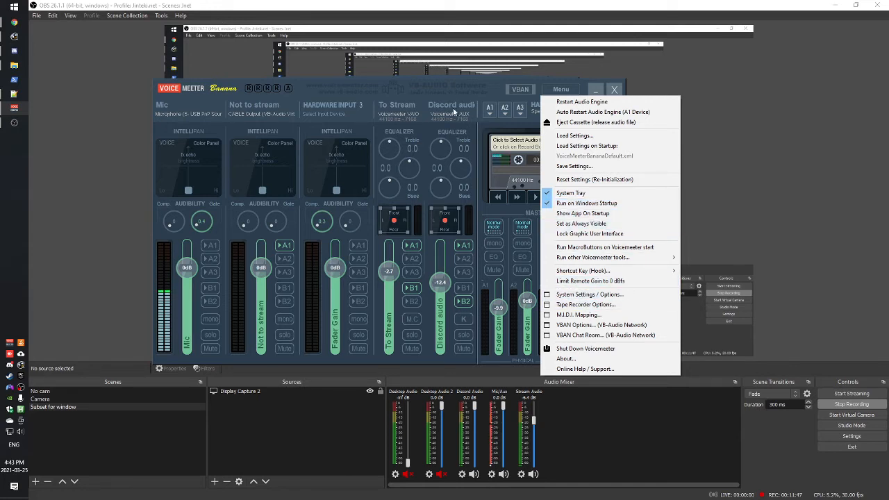
click(442, 92)
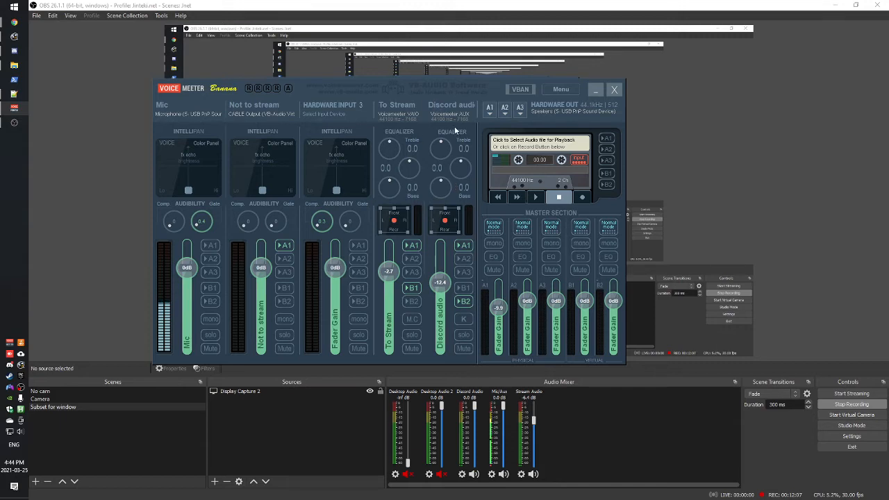
- Shrink the maximized OBS window to a floating one and arrange it behind the Voicemeeter Banana mixer
drag(402, 96, 414, 87)
click(119, 16)
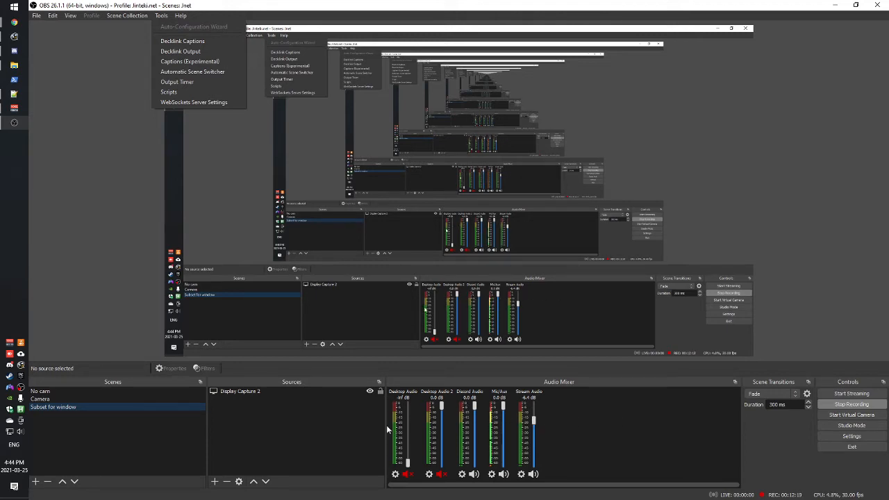
click(400, 4)
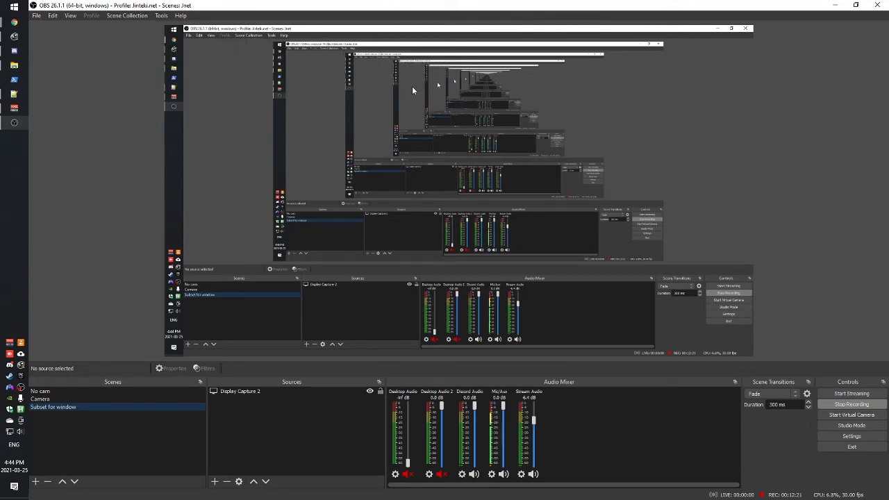
drag(411, 6, 457, 57)
key(alt+Tab)
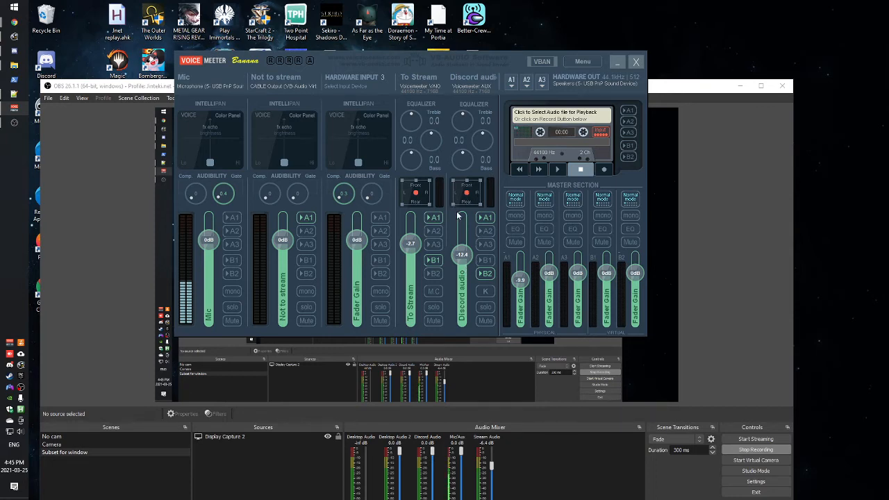
drag(686, 89, 685, 133)
click(362, 64)
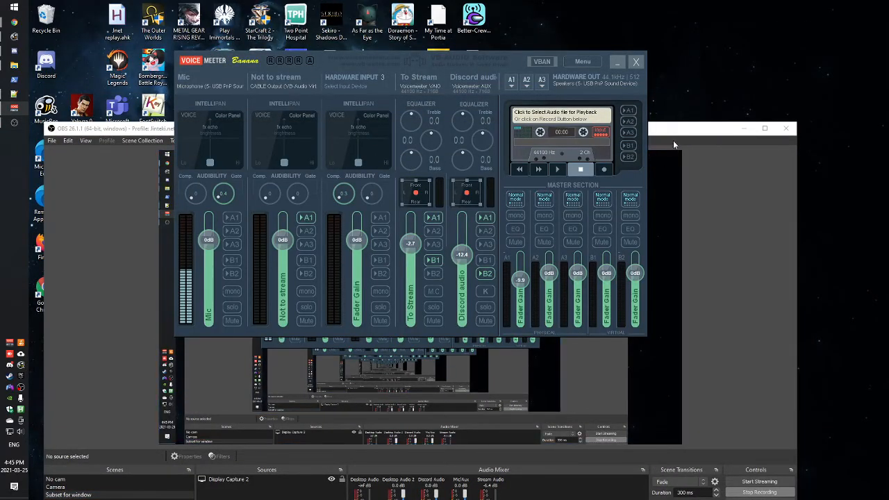
- Bring OBS in front of Voicemeeter, open its audio settings and examine the global audio device assignments
drag(673, 140, 679, 85)
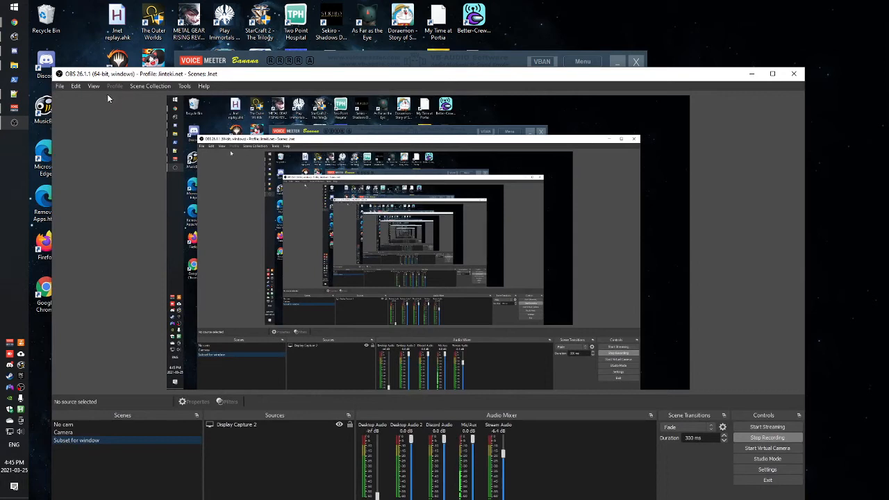
click(93, 86)
mouse_move(75, 86)
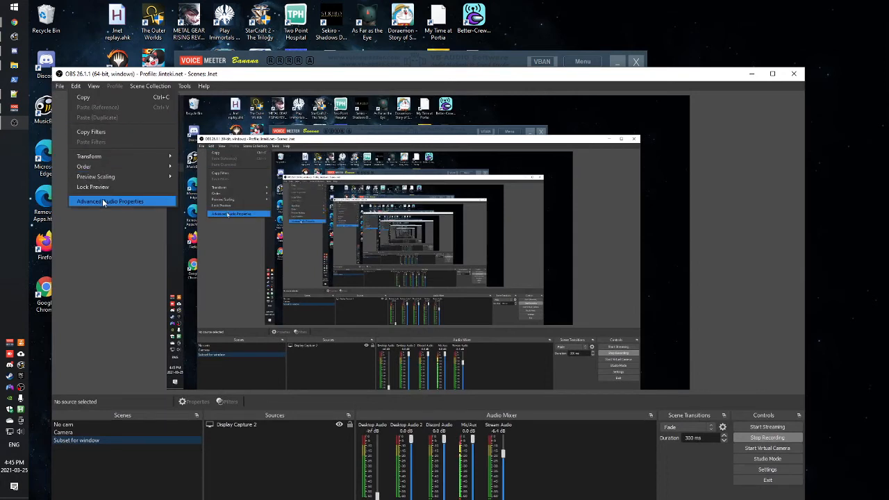
click(79, 88)
click(93, 86)
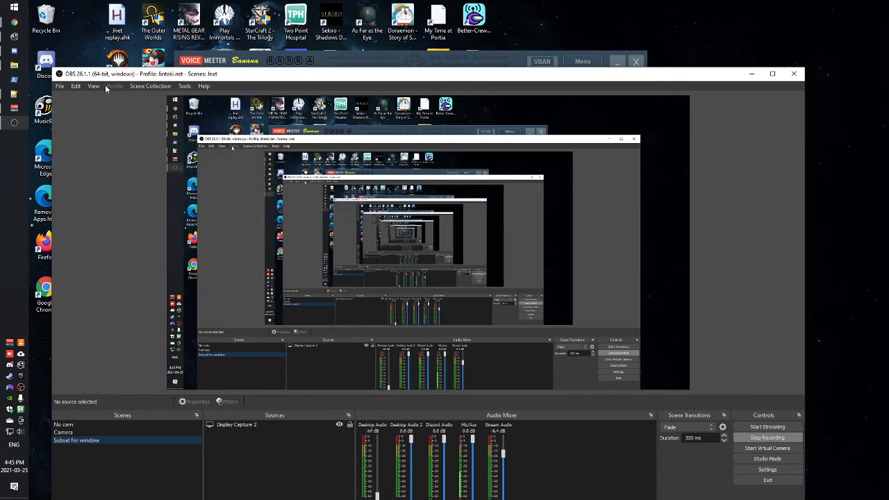
mouse_move(60, 86)
click(67, 118)
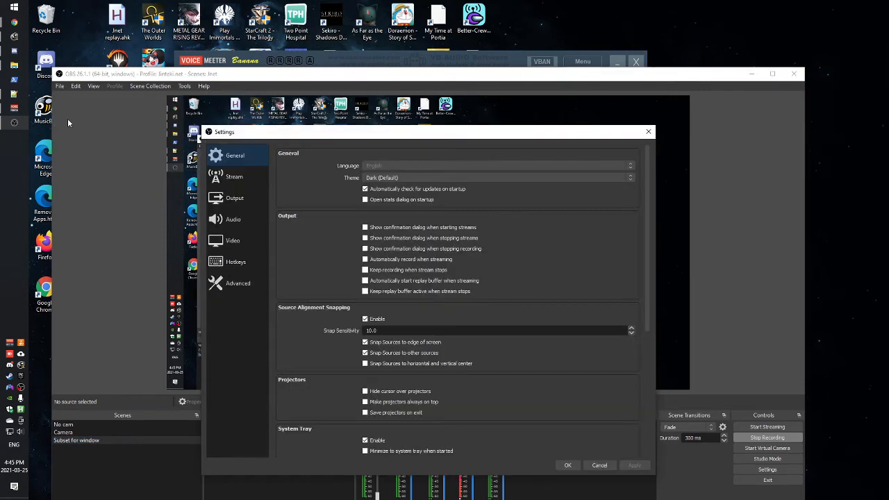
click(229, 217)
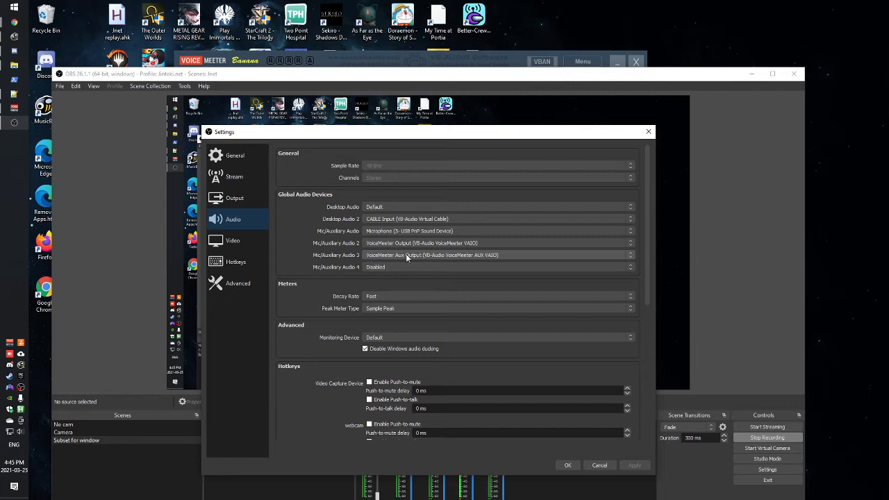
- Return to Voicemeeter Banana and check which device is selected for hardware output A1, leaving the selection as is
click(415, 60)
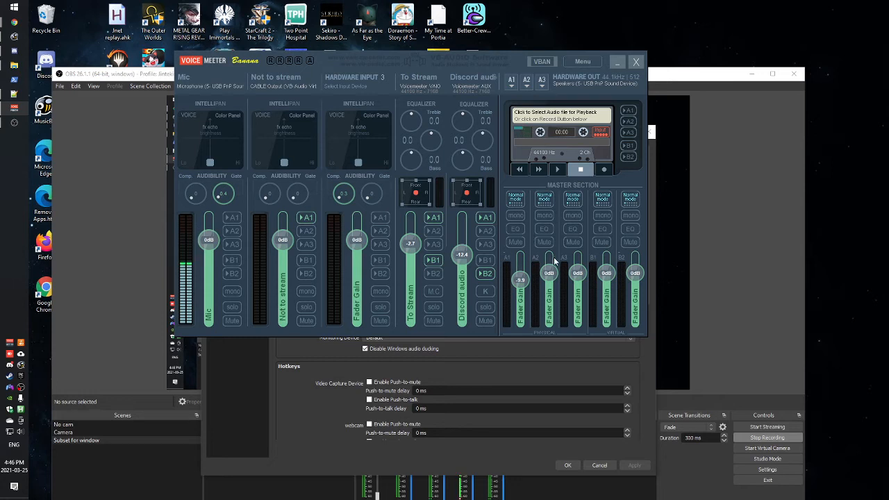
click(512, 82)
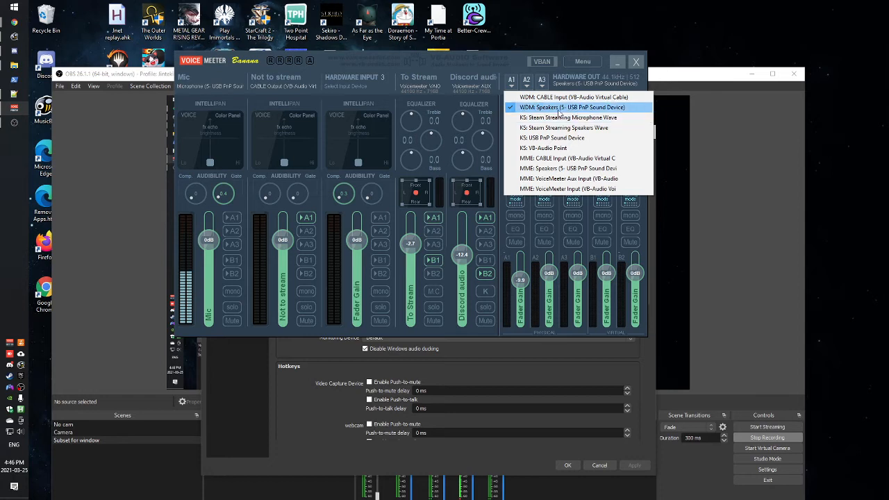
click(572, 82)
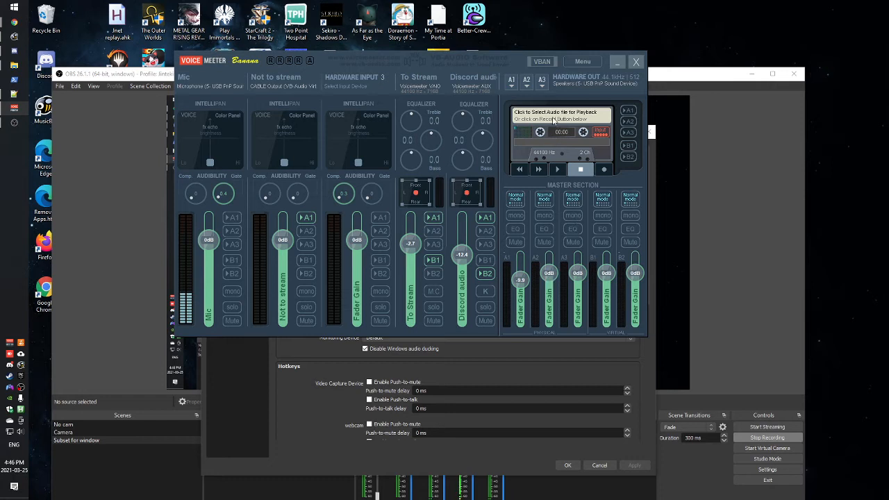
- Try routing the Mic strip to hardware output A1 in Voicemeeter Banana, like the neighbouring strips
click(308, 219)
click(434, 218)
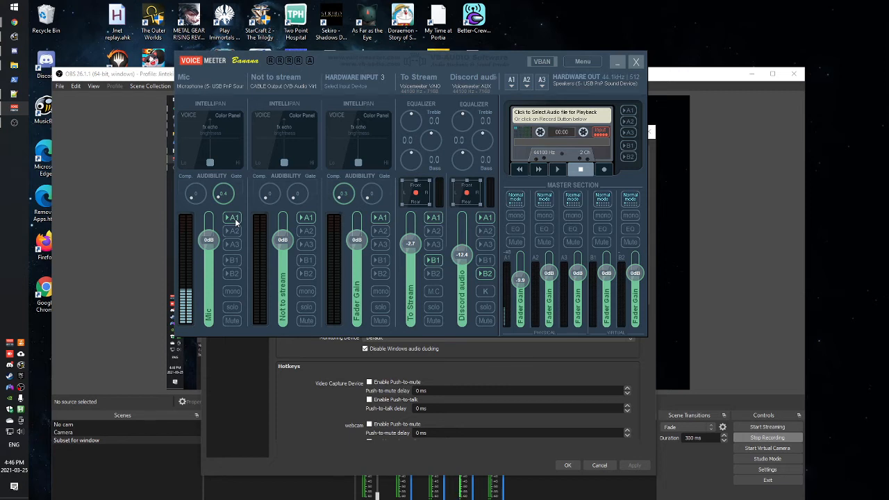
click(235, 221)
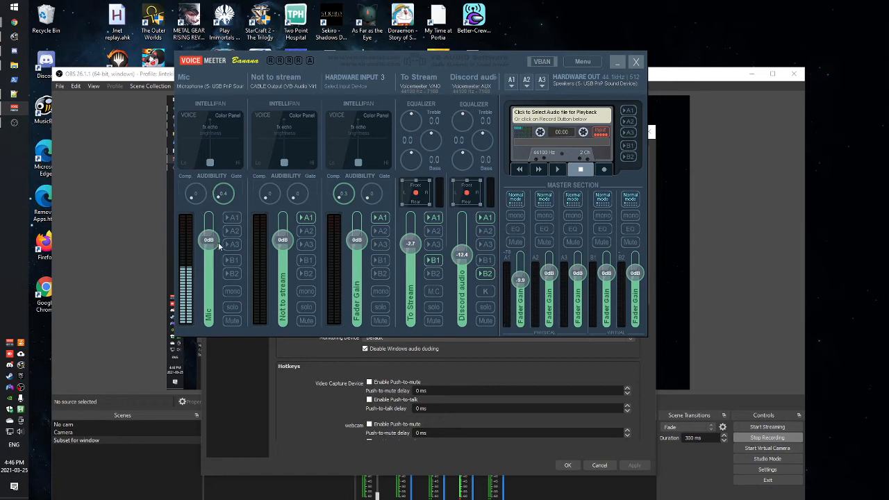
- Cancel the OBS settings, check the whole Audio Mixer and place the OBS window behind Voicemeeter Banana
click(553, 485)
click(599, 466)
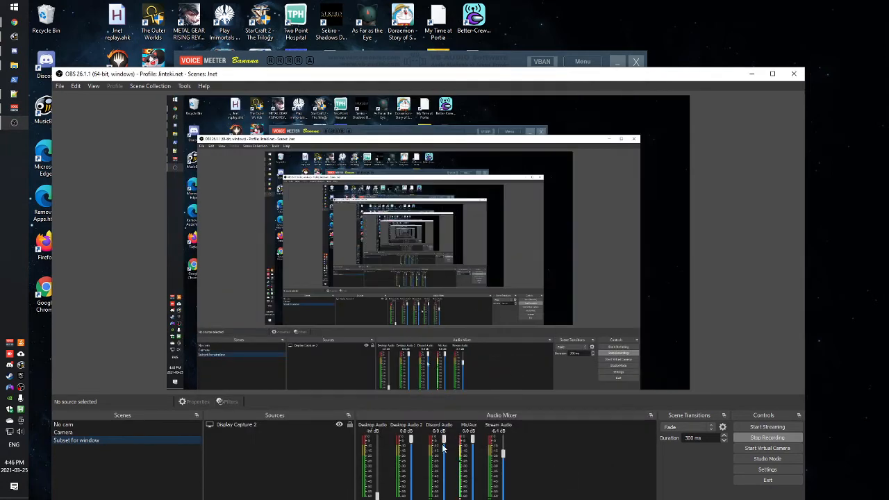
drag(499, 72, 497, 36)
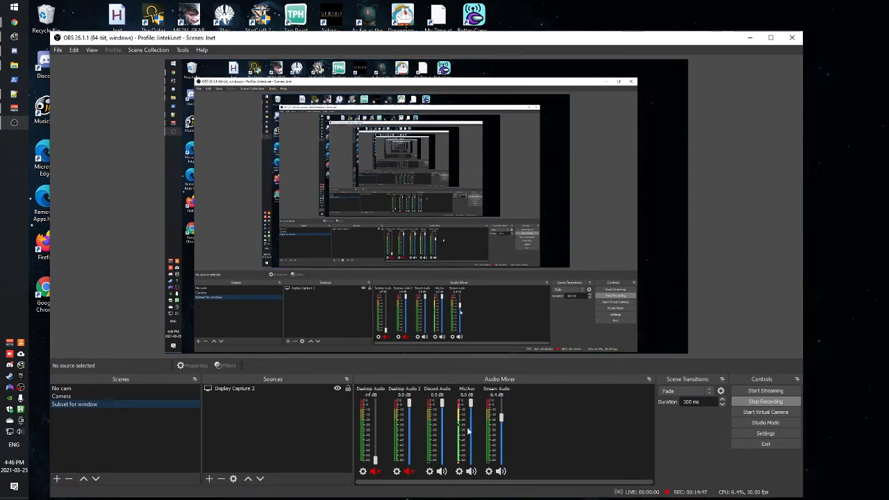
drag(432, 39, 431, 84)
click(432, 62)
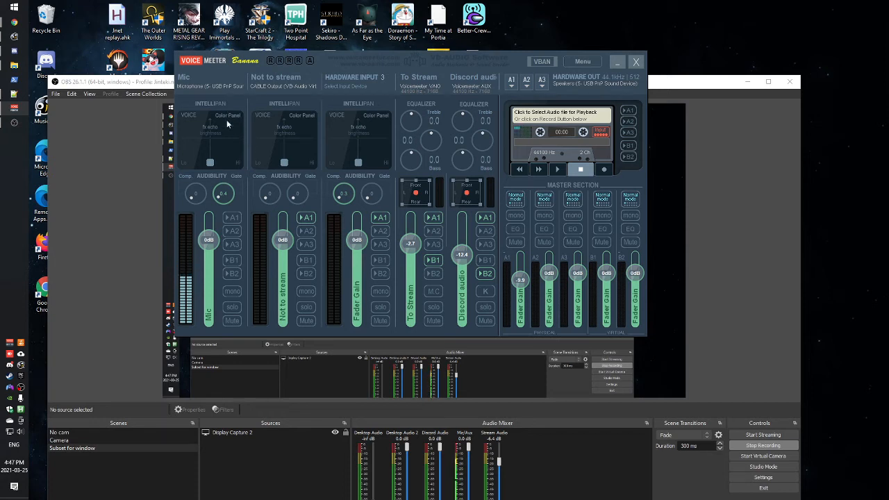
- Open the Windows Sound settings and arrange that window beside the Voicemeeter Banana mixer
right_click(20, 433)
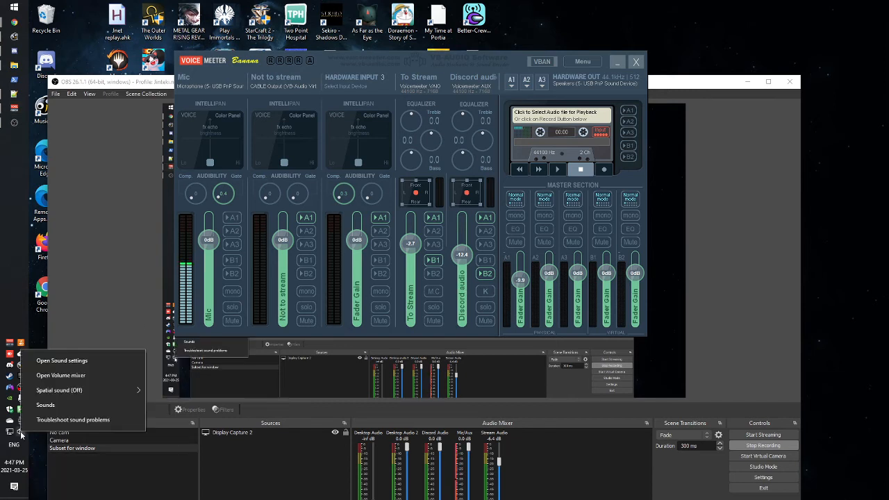
click(60, 368)
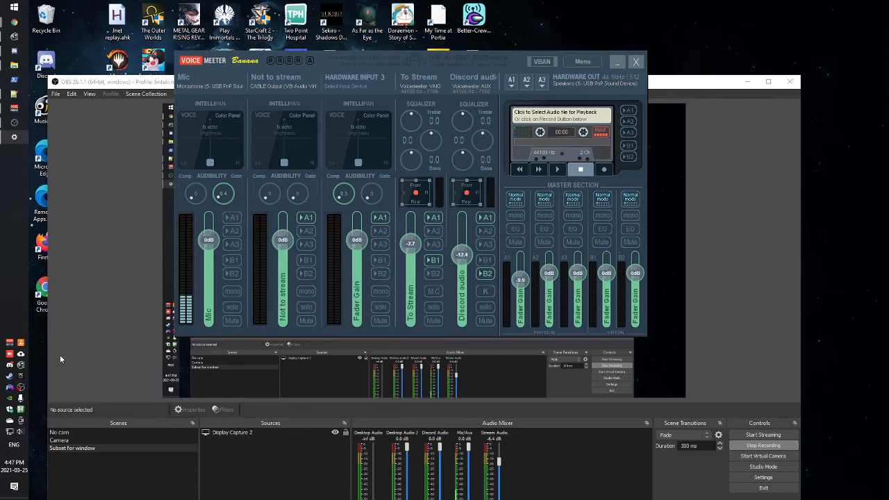
drag(0, 59, 583, 49)
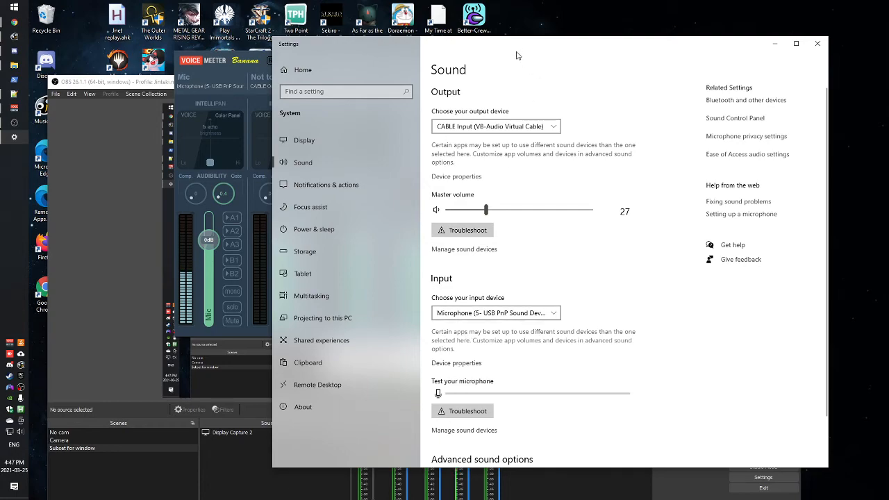
drag(517, 52, 389, 23)
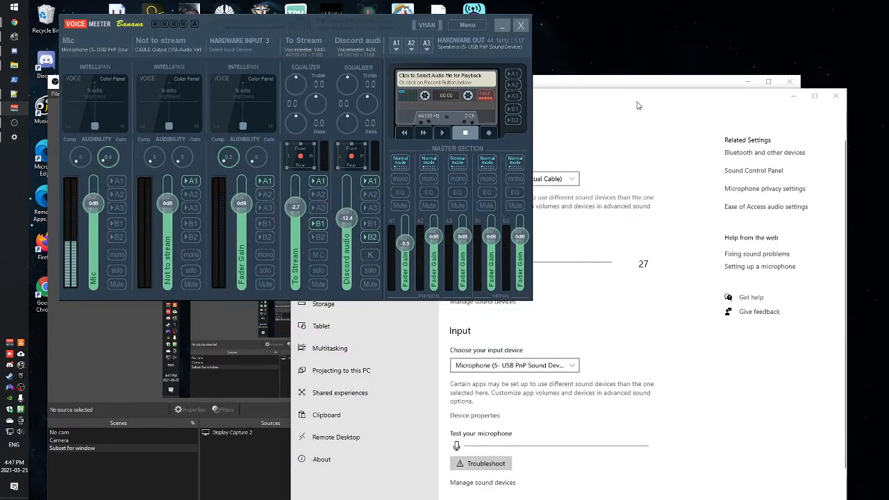
drag(633, 95, 623, 48)
scroll(584, 252, down, 1)
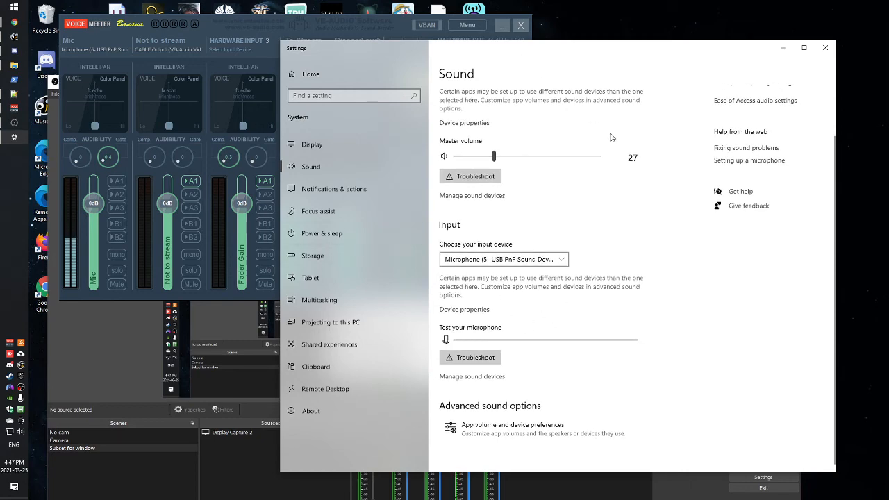
drag(563, 52, 583, 35)
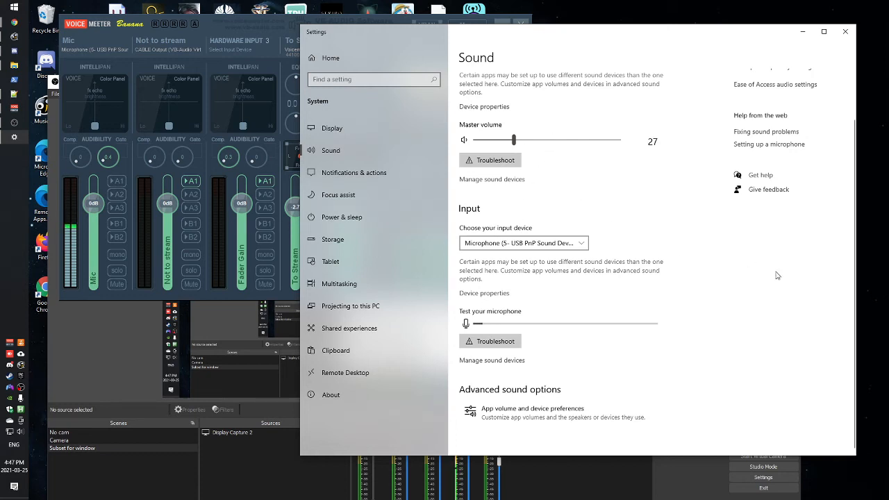
- Select CABLE Input (VB-Audio Virtual Cable) as the Windows output device and compare it with the Voicemeeter input strips
scroll(649, 257, up, 2)
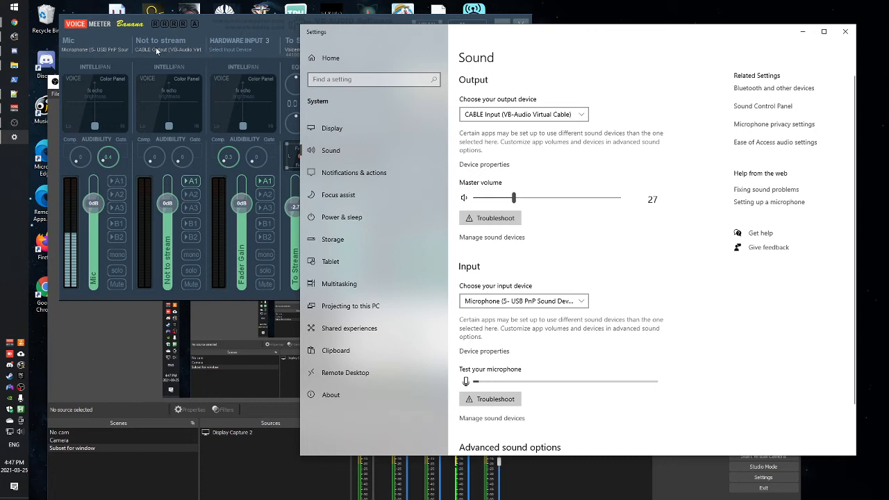
click(512, 114)
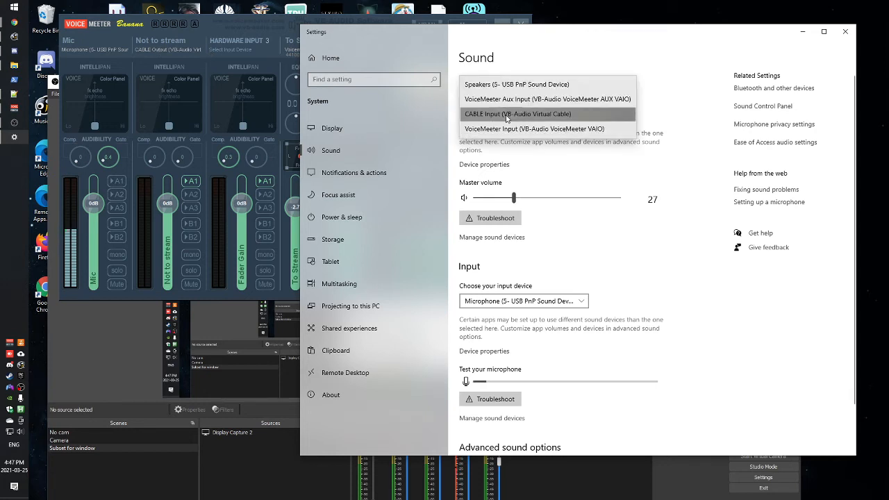
click(506, 115)
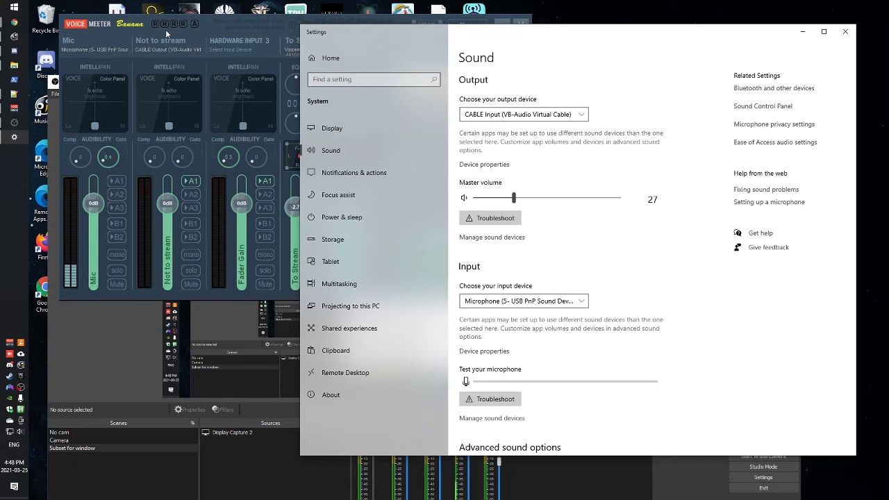
click(215, 32)
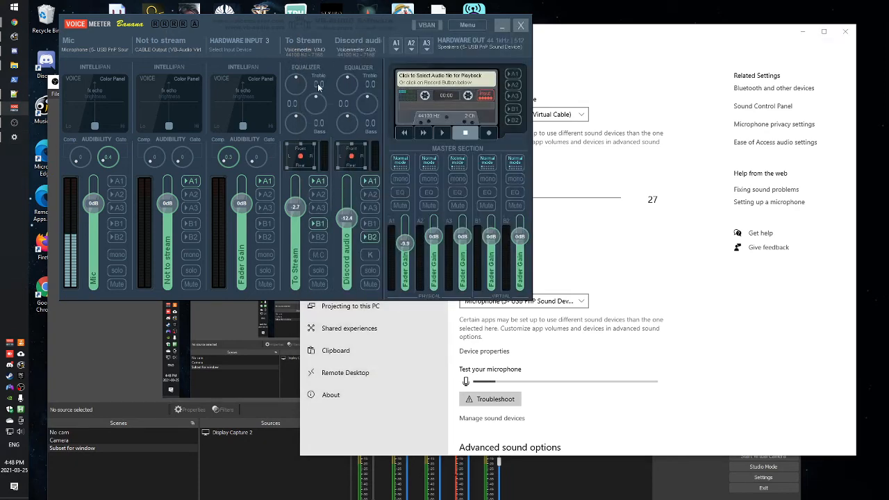
click(595, 81)
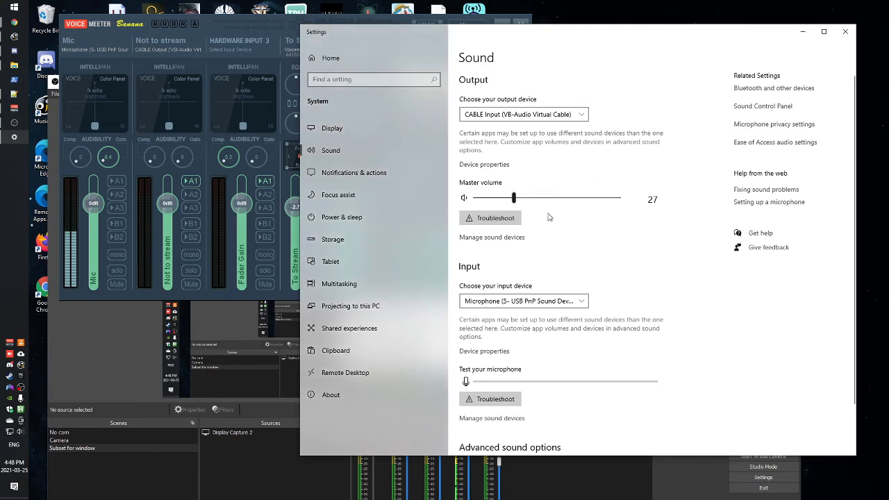
- Open the App volume and device preferences under the advanced sound options and look through the listed apps
scroll(569, 173, down, 2)
click(540, 408)
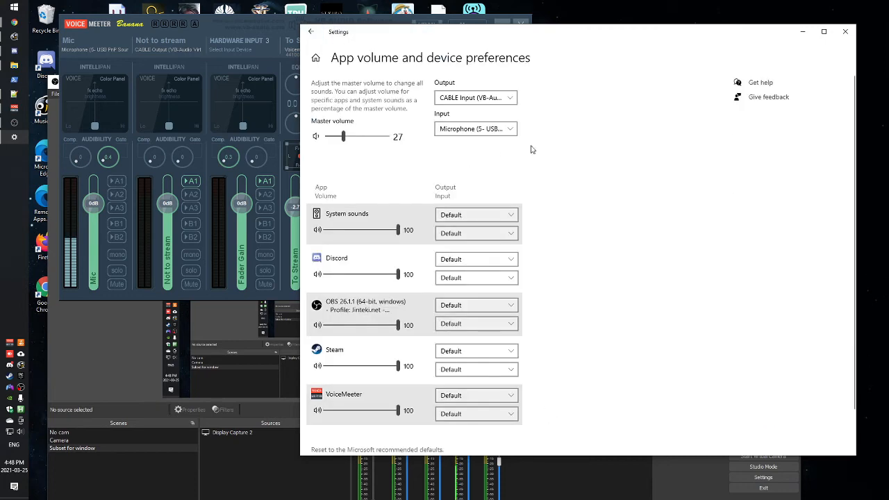
scroll(457, 159, down, 1)
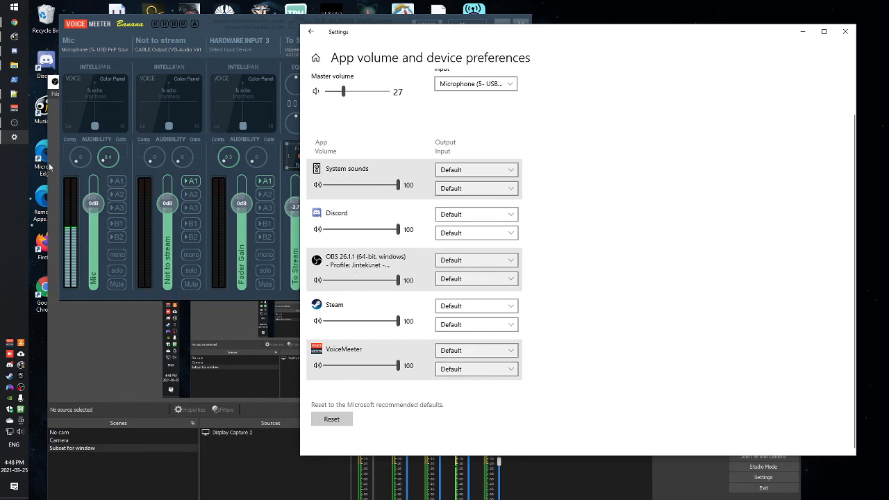
- Launch Firefox, restore it to a floating window and open jinteki.net
click(14, 6)
text(fir)
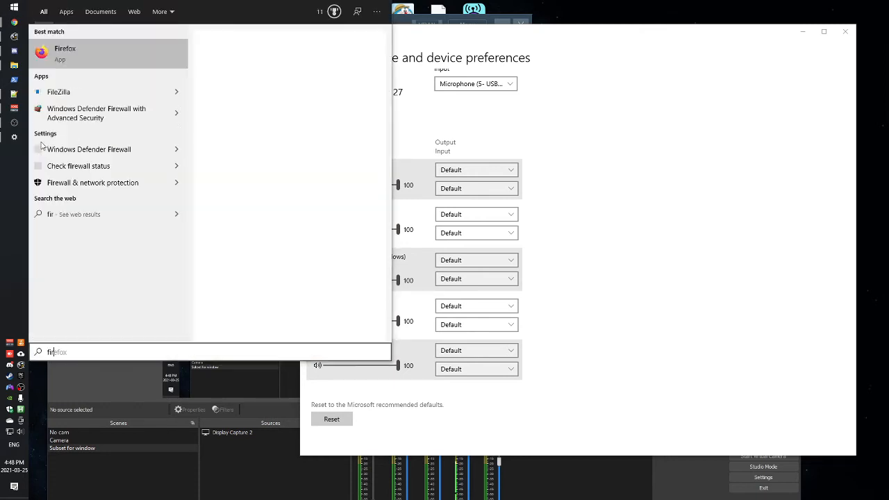
key(Return)
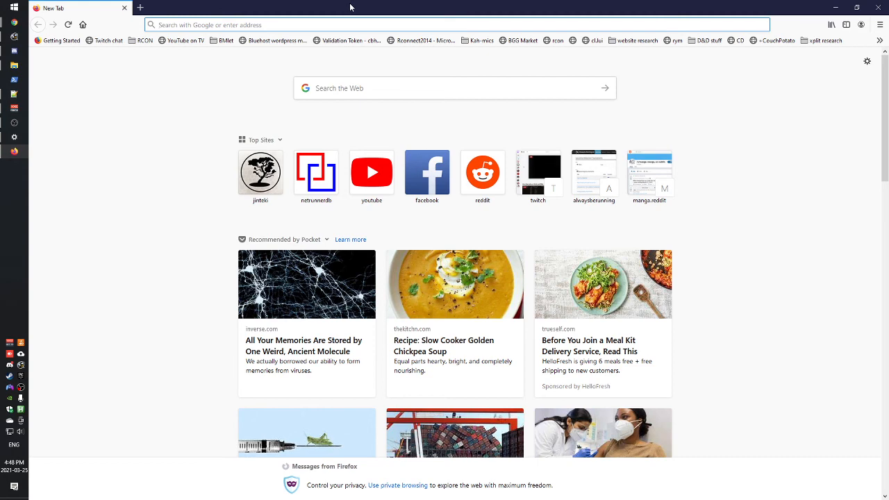
double_click(350, 7)
click(263, 32)
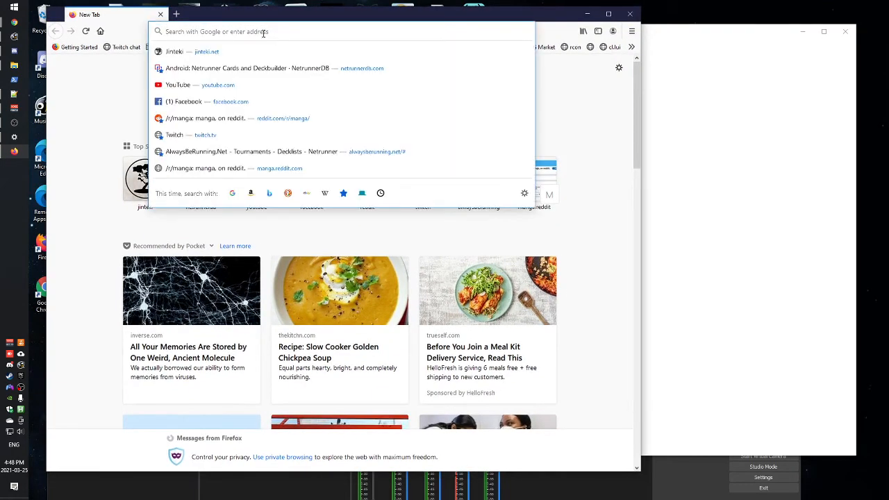
click(333, 51)
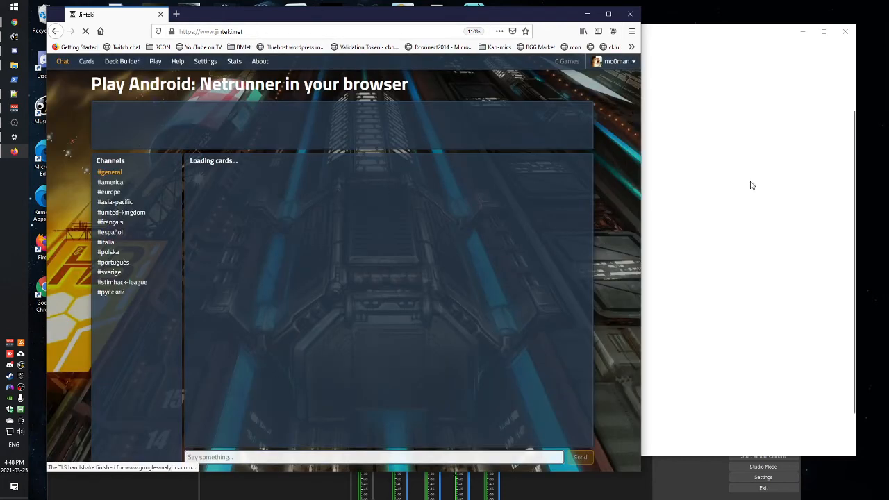
- Select VoiceMeeter Input (VB-Audio VoiceMeeter VAIO) as the output device for Mozilla Firefox in the app volume preferences
click(750, 183)
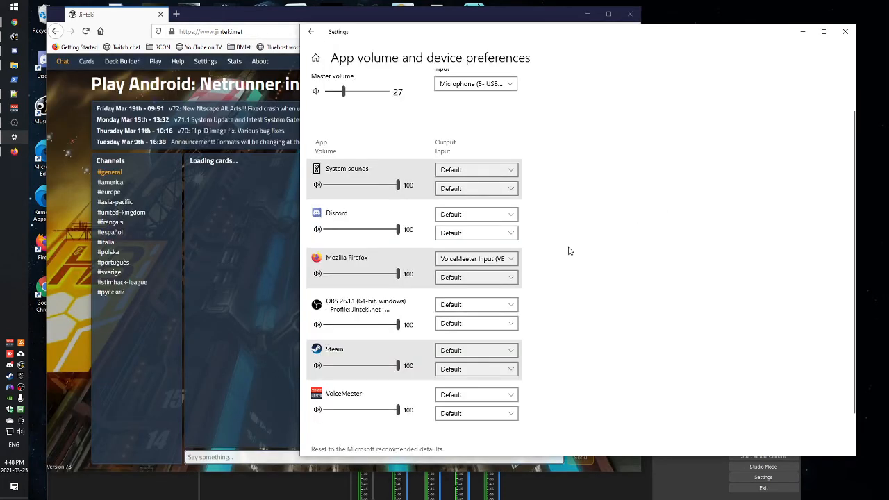
click(486, 261)
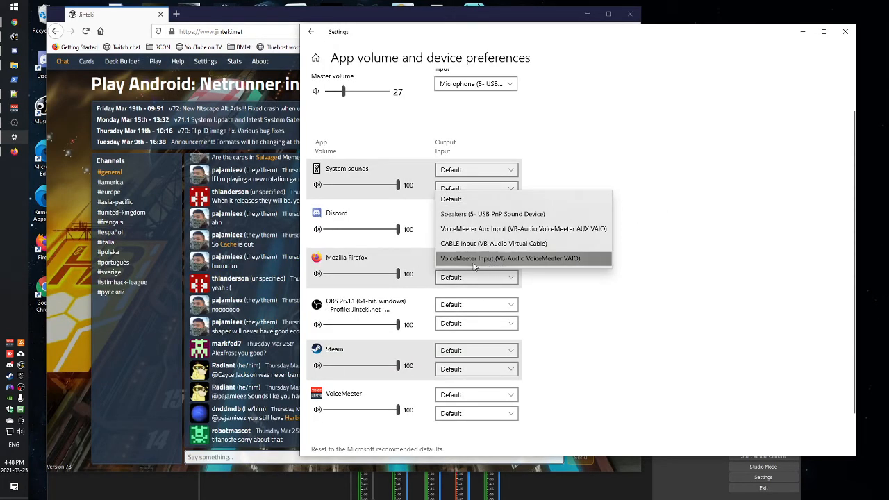
click(475, 261)
- Check the To Stream strip's A1 and B1 routing in Voicemeeter Banana against the OBS Audio Mixer
click(580, 488)
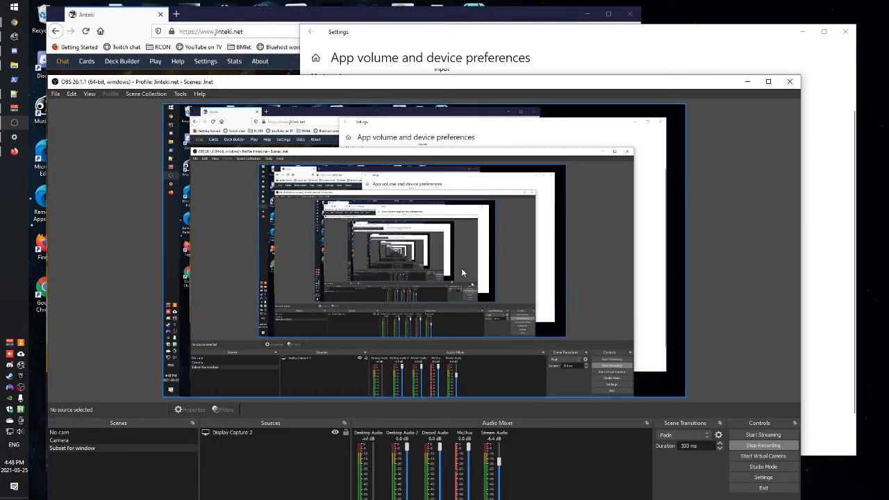
click(14, 107)
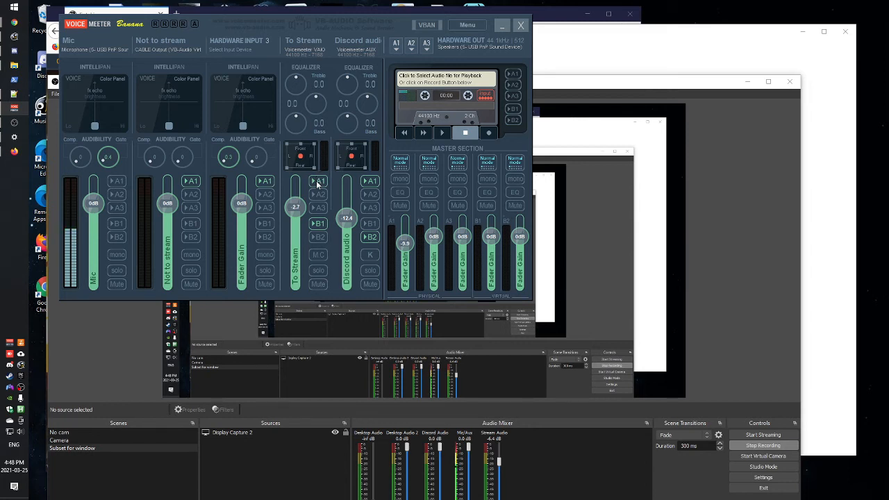
click(318, 227)
click(724, 199)
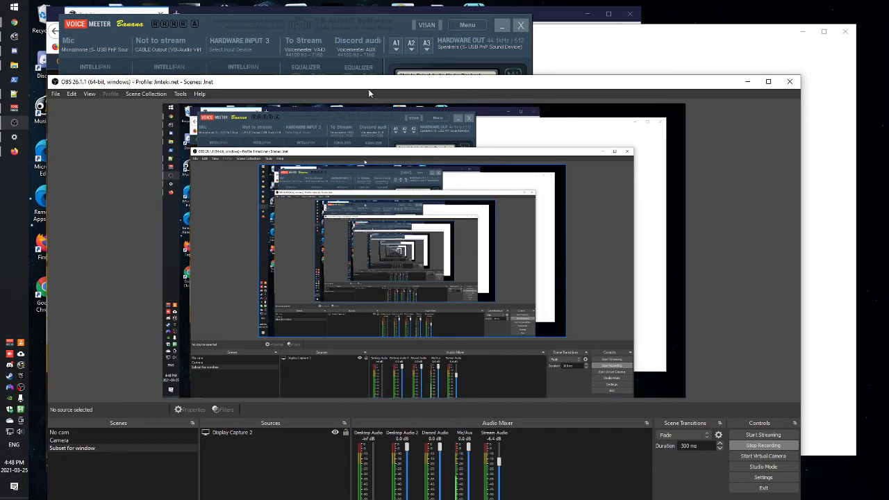
click(296, 15)
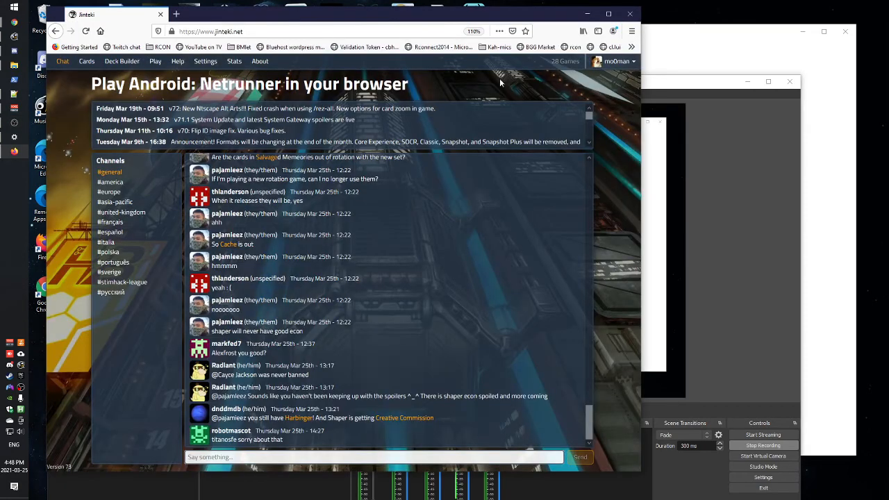
click(153, 62)
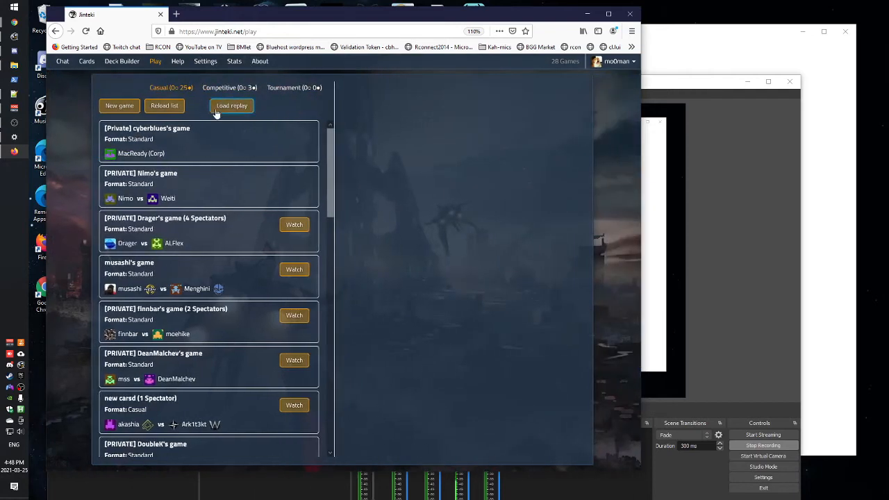
click(216, 111)
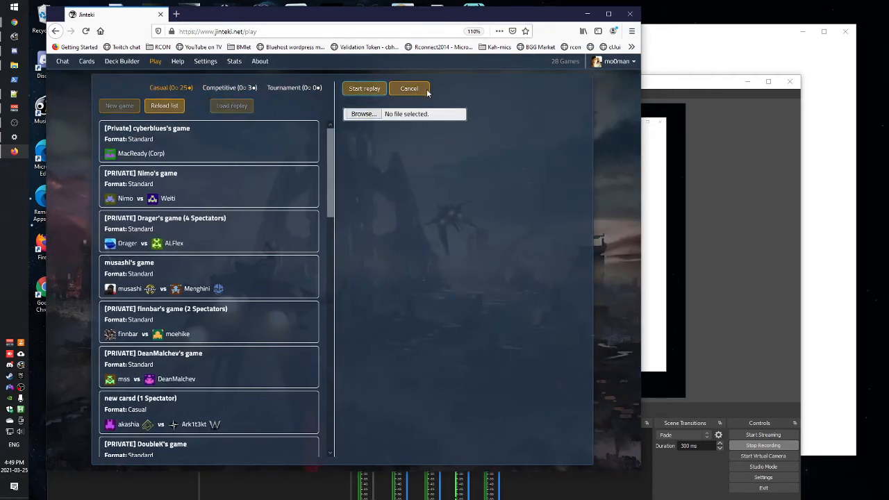
click(412, 90)
- Open YouTube in a new browser tab and play the video Martin Scorsese - The Art of Silence
click(215, 32)
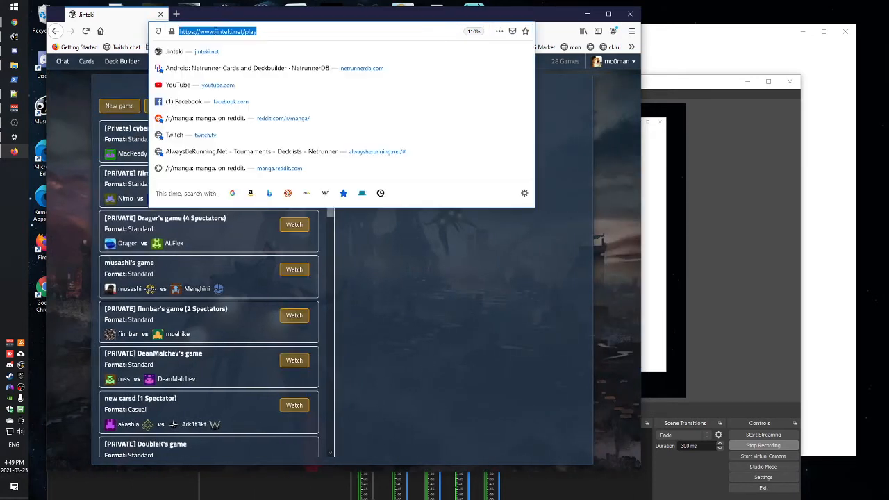
key(ctrl+t)
text(you)
key(Return)
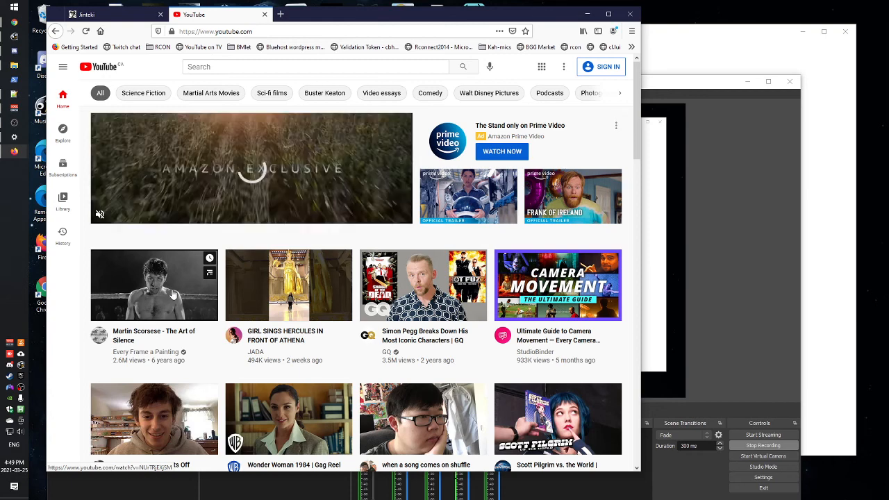
click(173, 295)
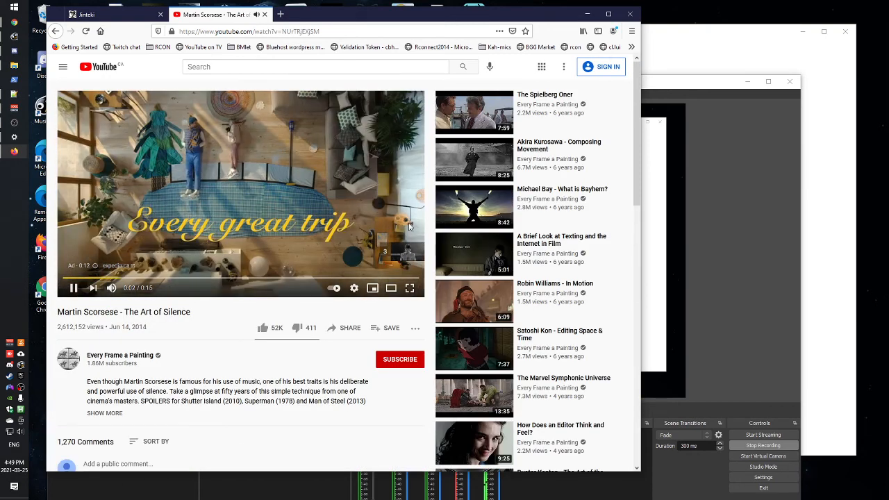
- Check the video's sound levels in the OBS Audio Mixer and pause the YouTube video
click(761, 225)
drag(521, 83, 528, 41)
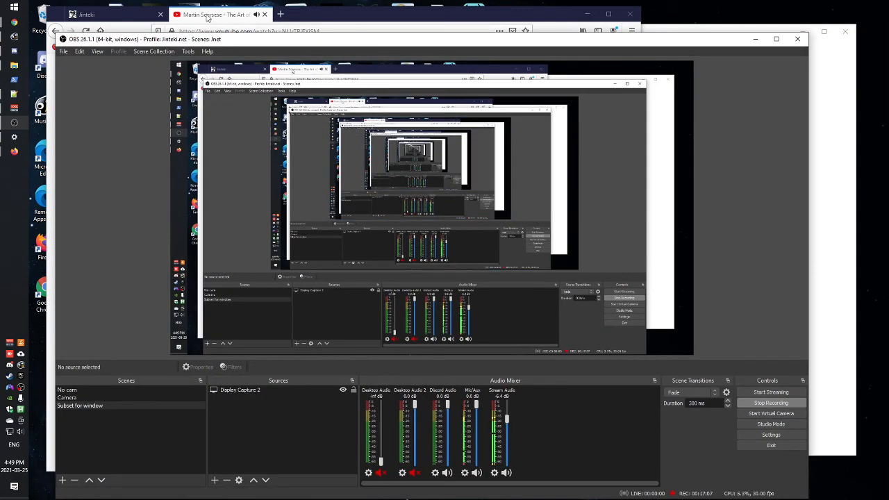
click(208, 16)
click(380, 252)
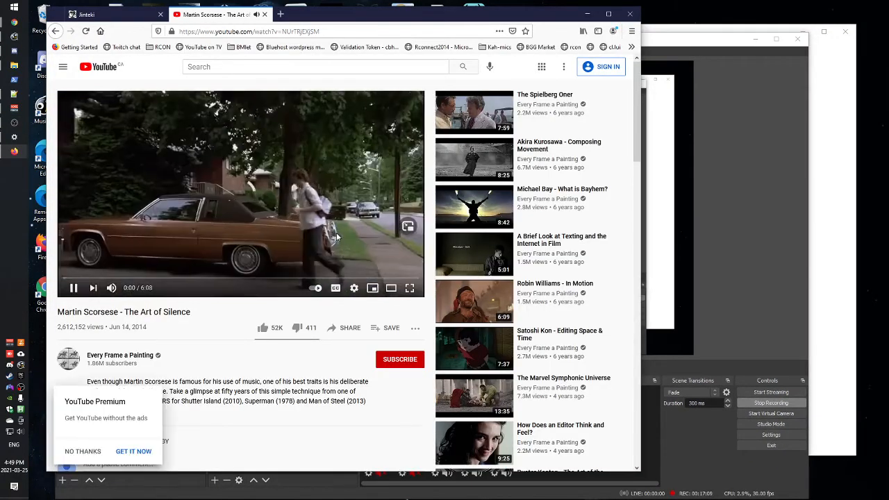
- Move the Firefox window aside and bring Voicemeeter Banana forward with its About window closed
drag(323, 15, 487, 35)
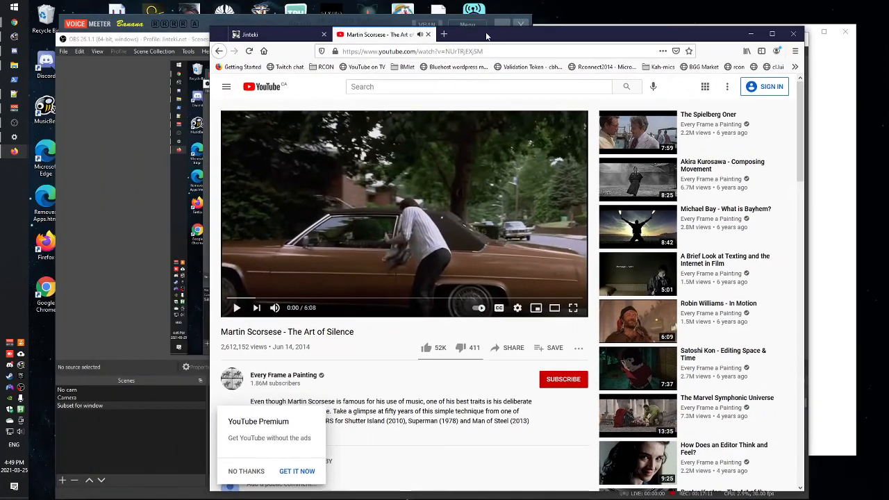
click(109, 25)
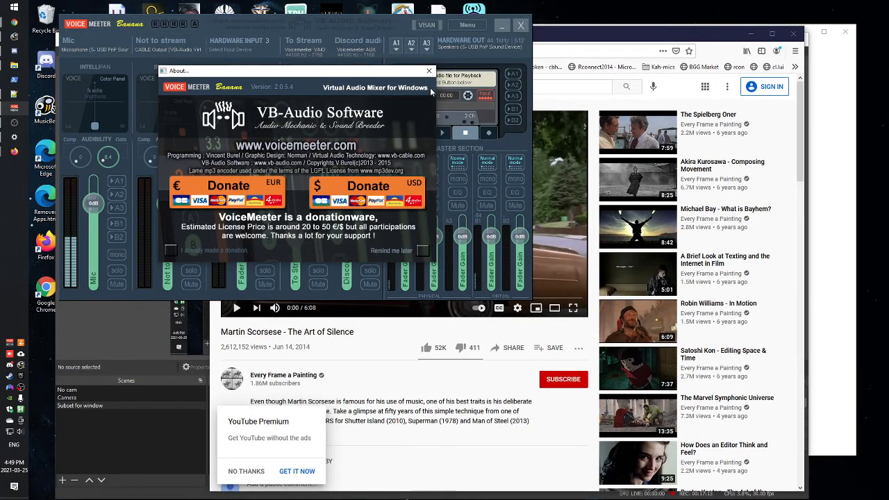
click(428, 71)
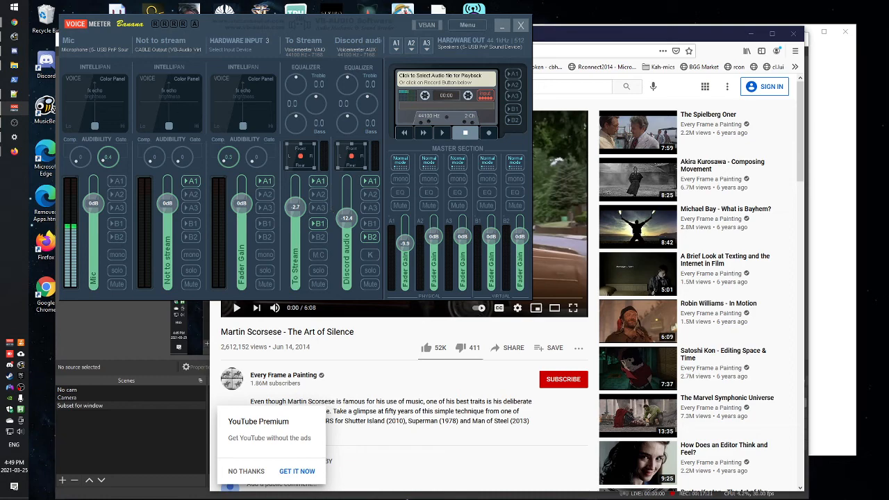
- Switch to MusicBee and examine the audio output and sound device in its Player preferences, closing them without changes
drag(2, 149, 279, 130)
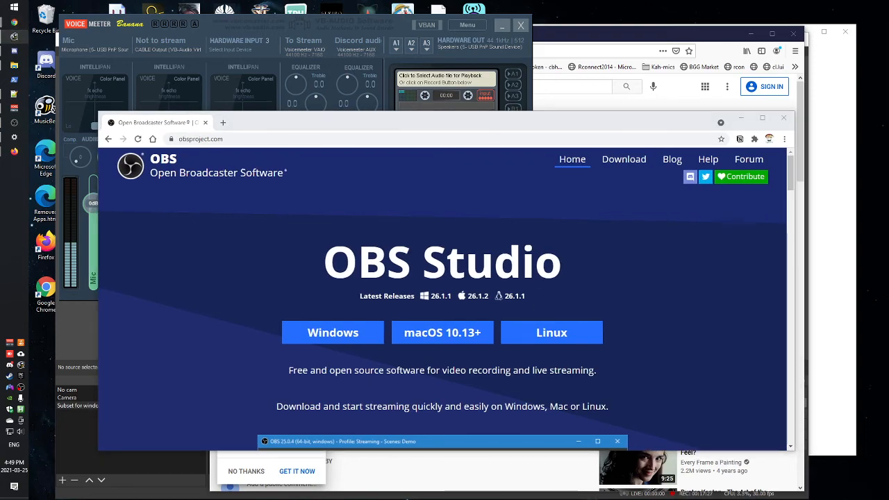
drag(1, 103, 542, 114)
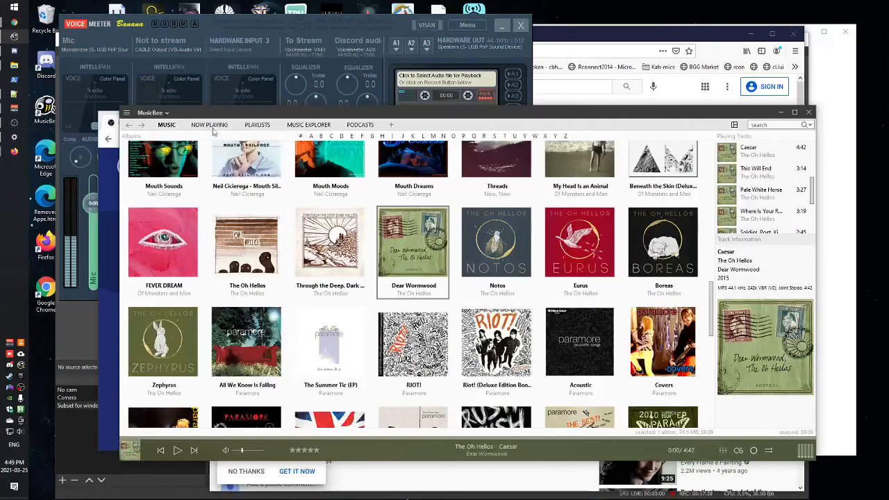
click(126, 114)
click(157, 131)
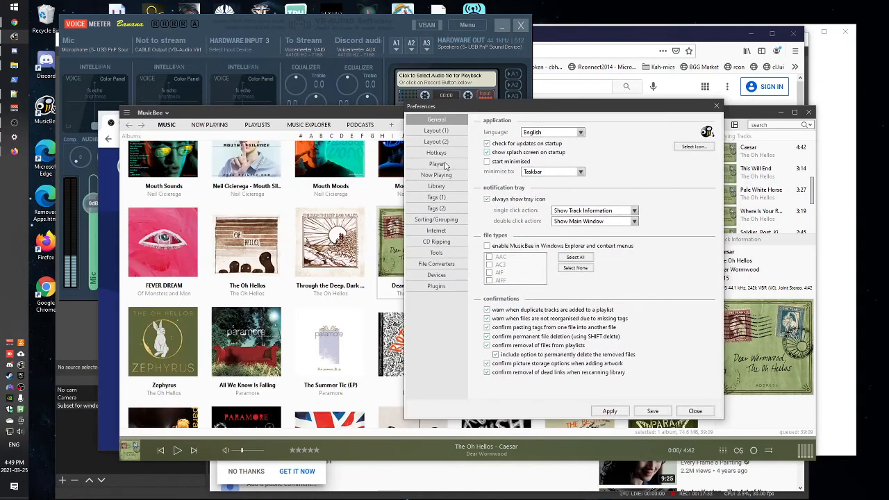
click(438, 166)
click(436, 175)
click(436, 164)
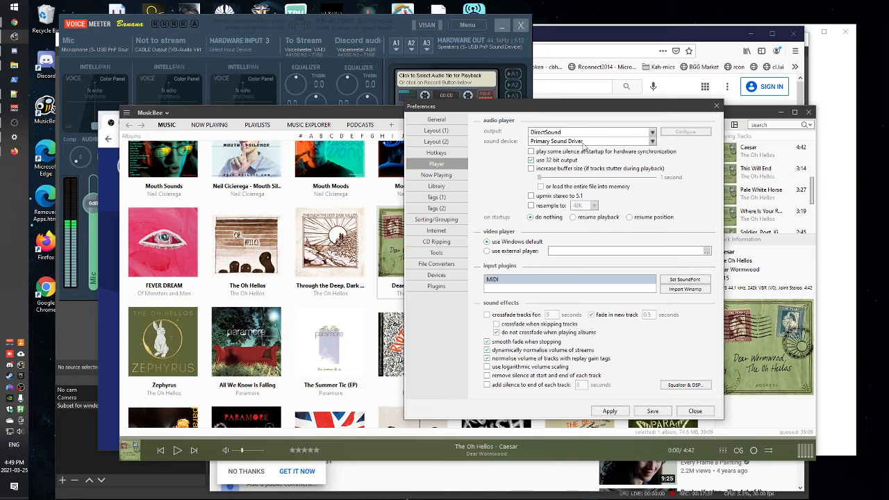
click(695, 411)
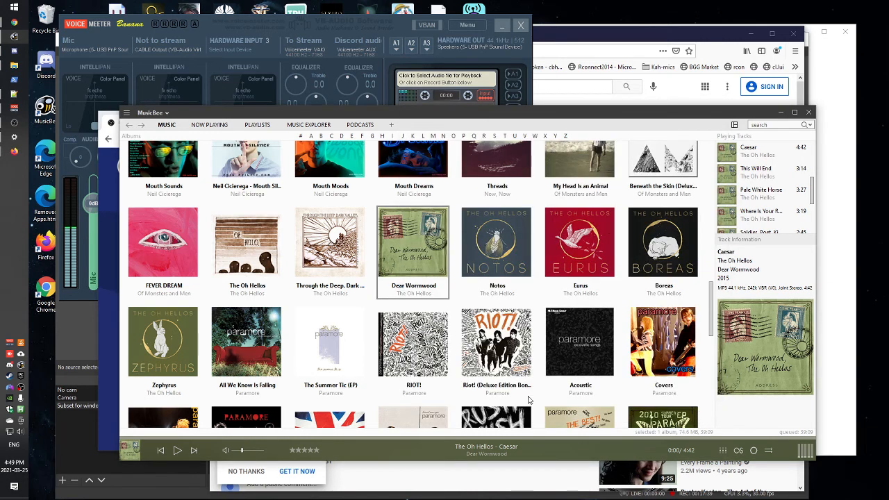
- Play Caesar by The Oh Hellos in MusicBee, check the Not to stream strip's level in Voicemeeter Banana, and pause the track
click(177, 450)
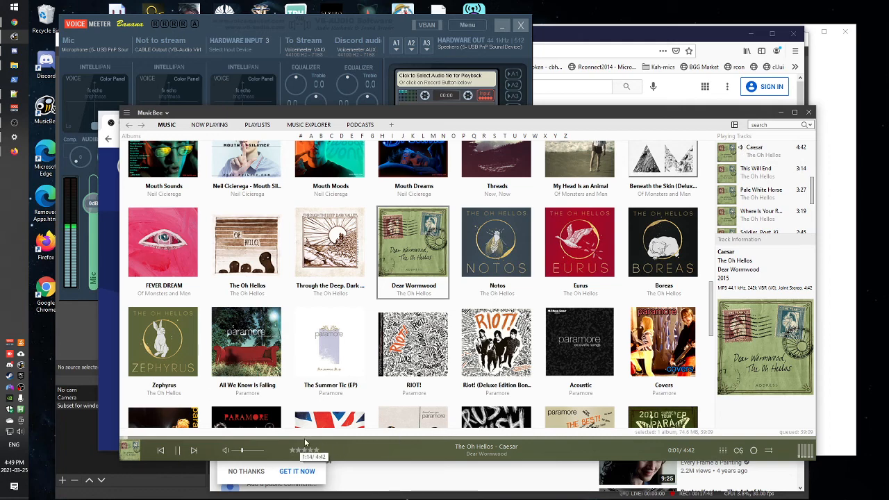
drag(342, 115, 406, 155)
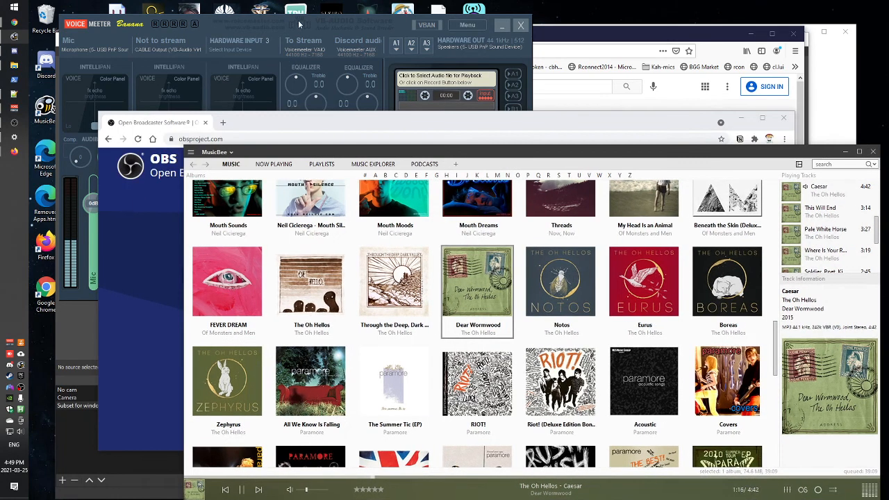
click(298, 25)
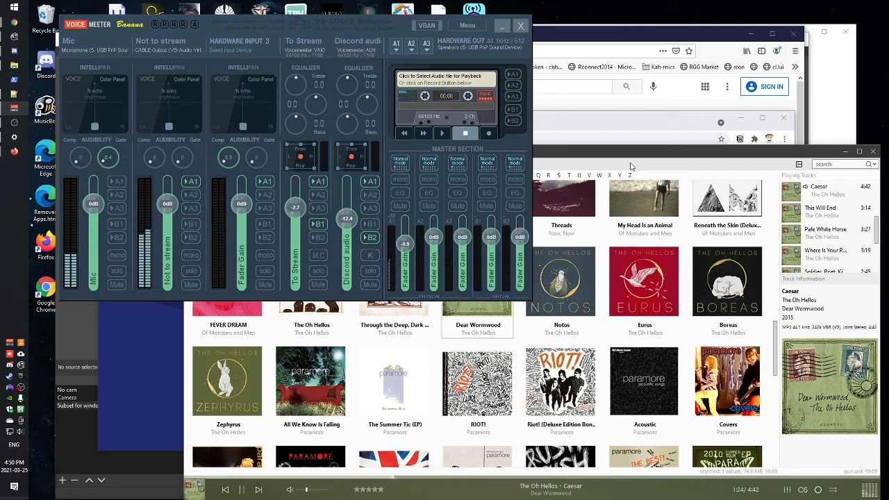
drag(631, 166, 614, 145)
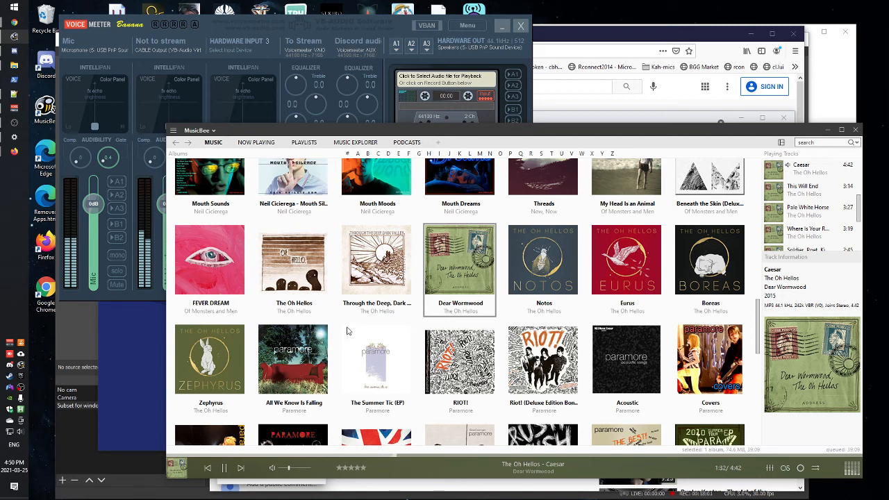
click(223, 469)
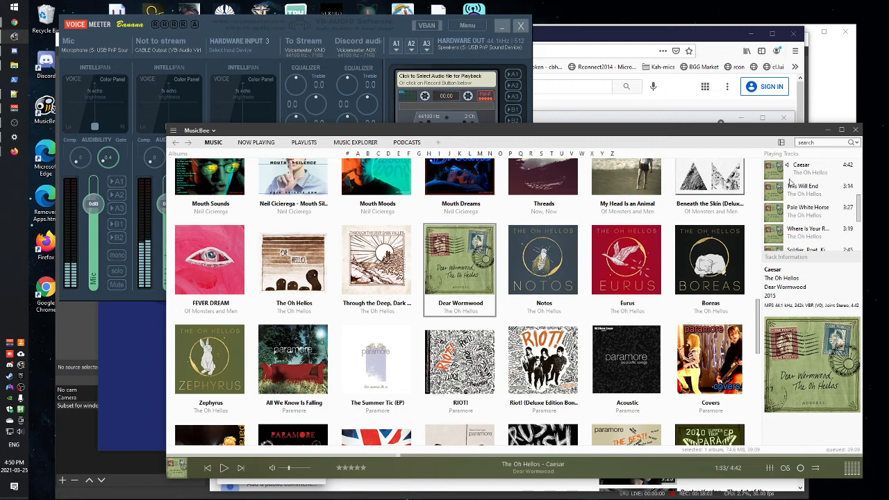
drag(240, 469, 271, 461)
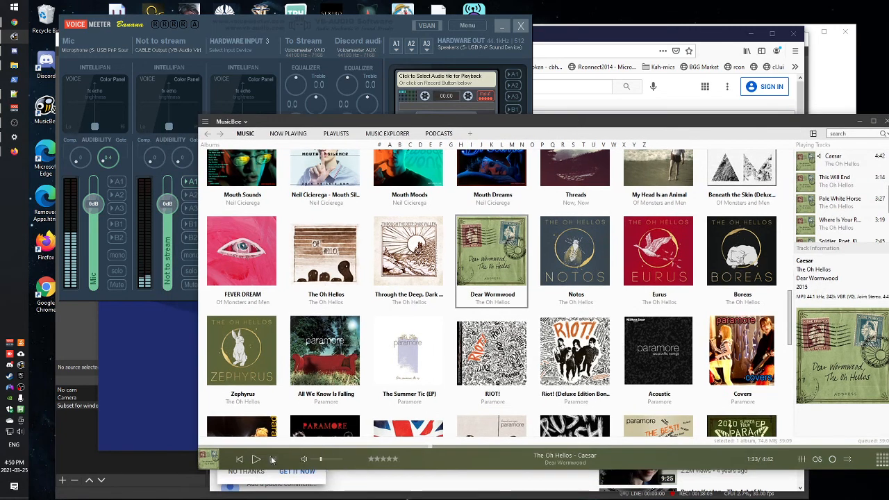
- Toggle the Not to stream strip's B1 routing on and back off in Voicemeeter Banana
click(156, 243)
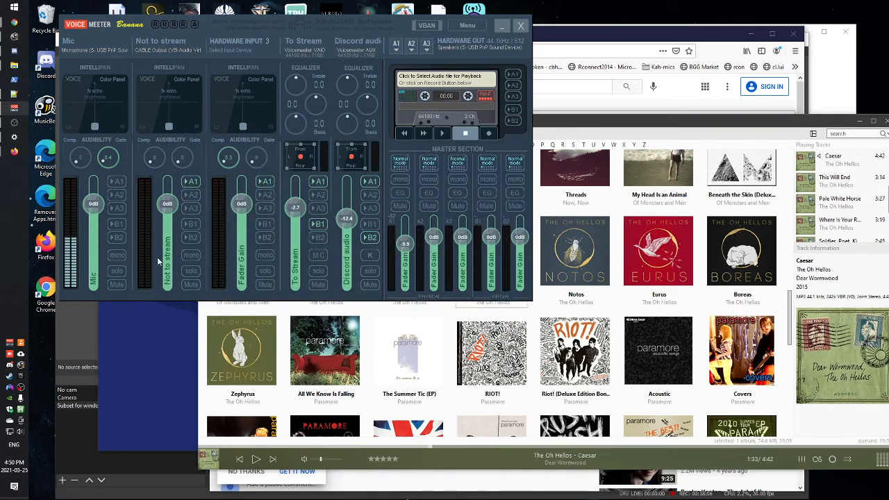
click(191, 224)
click(193, 226)
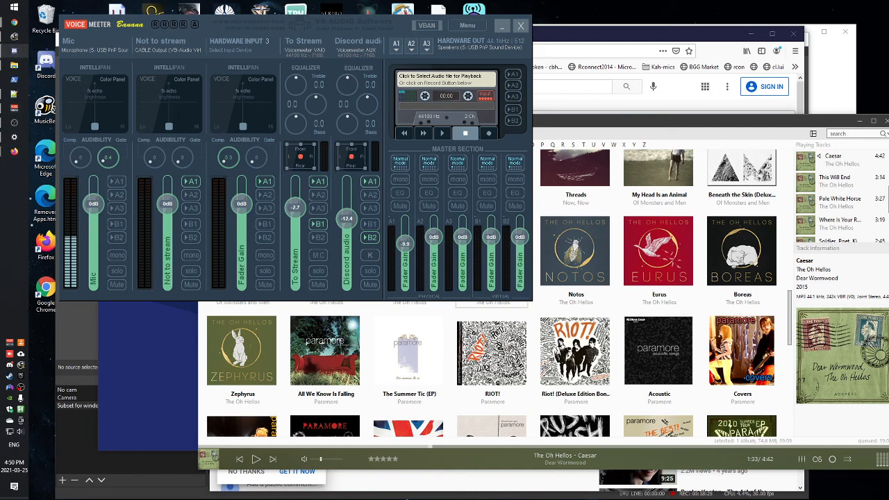
- Open the Voice & Video settings in Discord and select VoiceMeeter Aux Input (VB-Audio) as the output device
drag(0, 94, 412, 57)
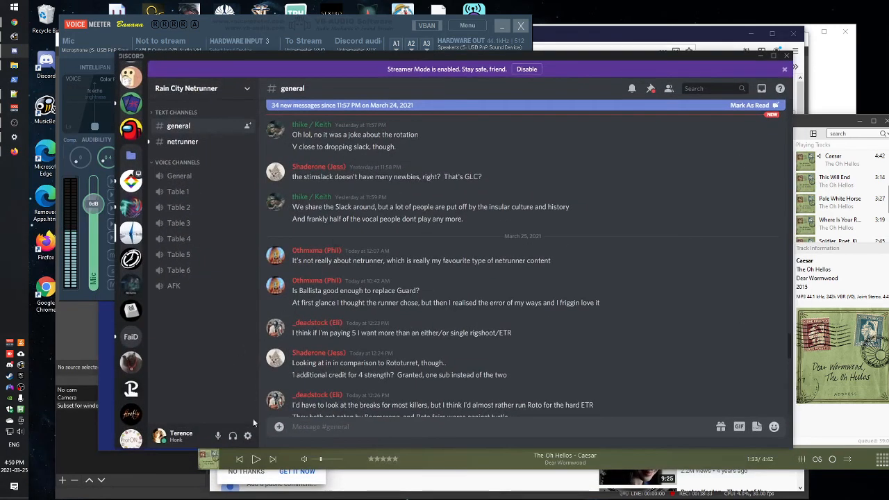
click(249, 434)
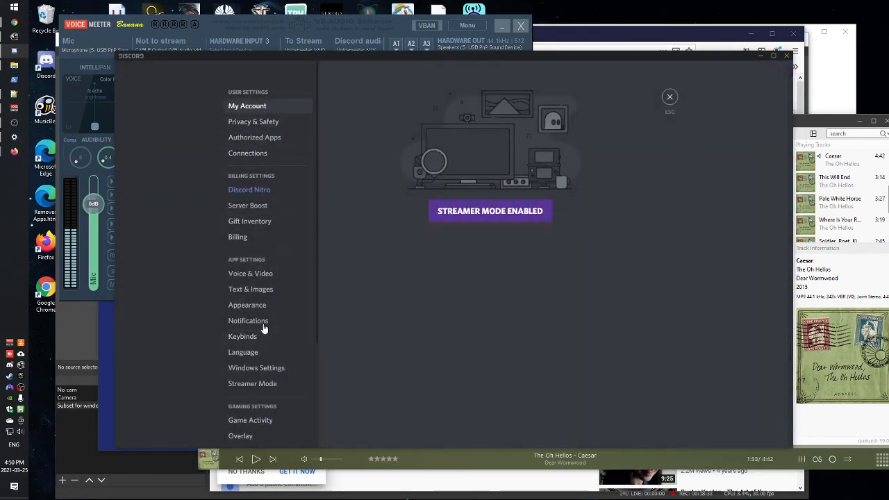
click(263, 278)
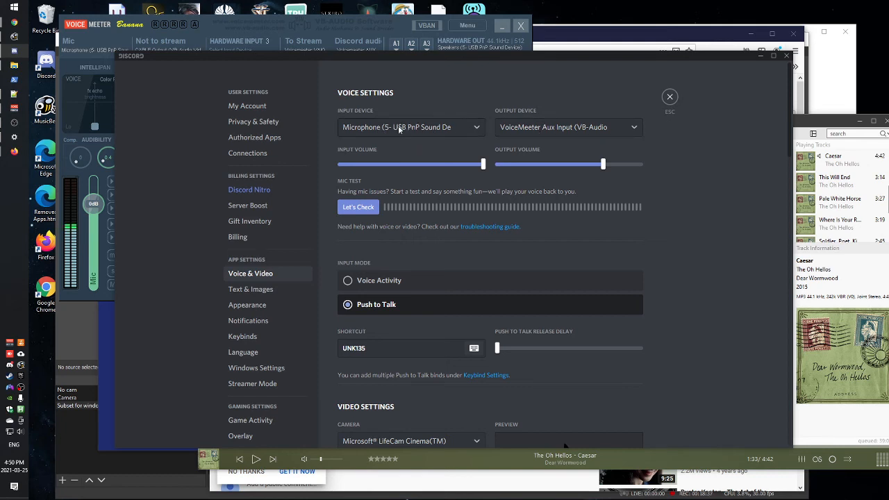
click(565, 132)
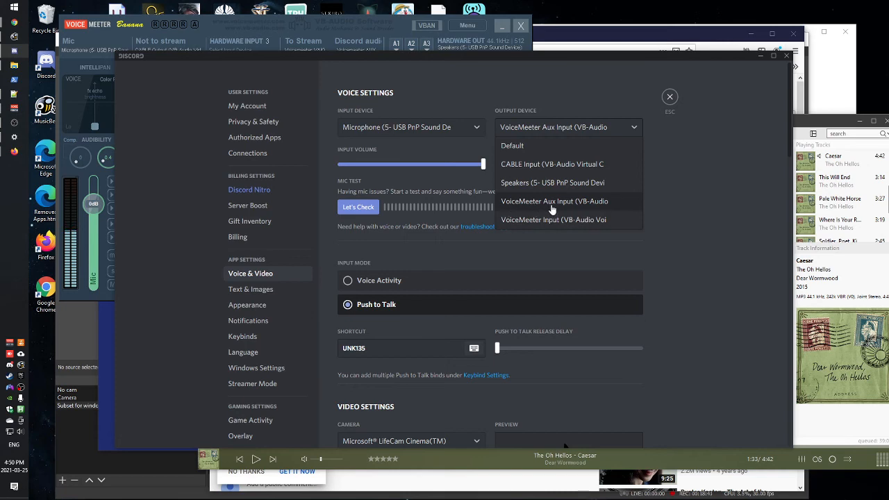
click(615, 208)
- Switch the Discord audio strip's virtual routing in Voicemeeter Banana from B2 to B1
click(366, 27)
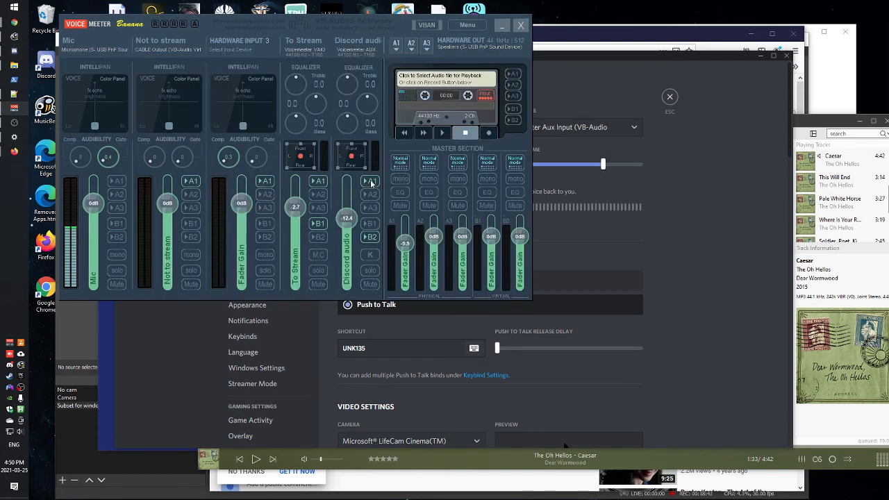
click(624, 198)
click(381, 33)
click(370, 227)
click(374, 238)
click(373, 228)
click(373, 228)
click(373, 228)
click(372, 227)
click(372, 226)
click(368, 225)
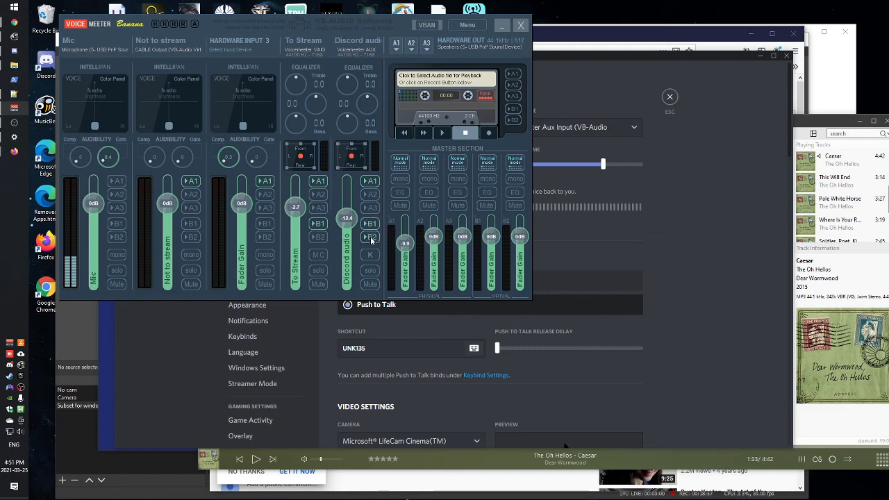
click(371, 225)
click(369, 223)
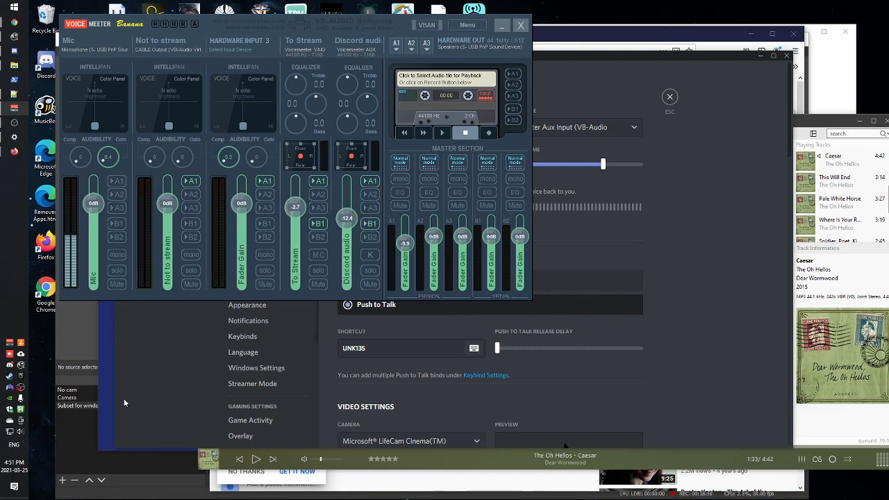
- Compare Voicemeeter Banana with the OBS Audio Mixer and set the To Stream fader to about -1.2 and the Discord audio fader to about -6.6
click(80, 363)
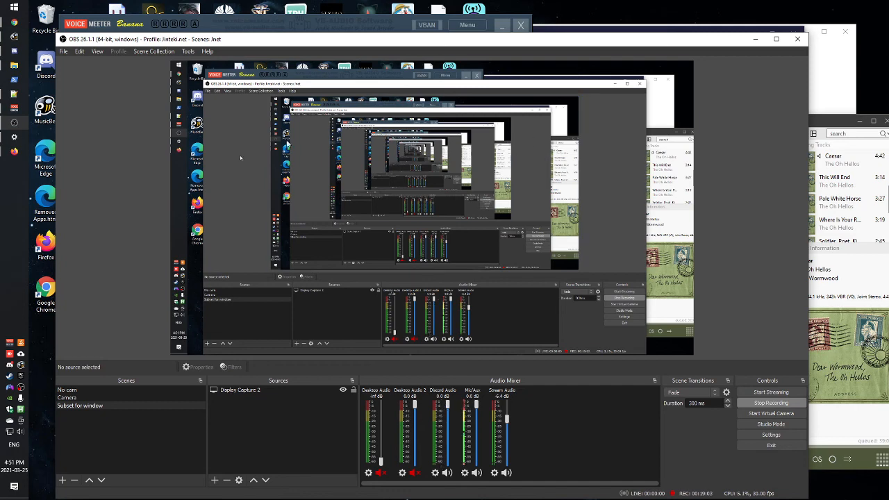
click(385, 30)
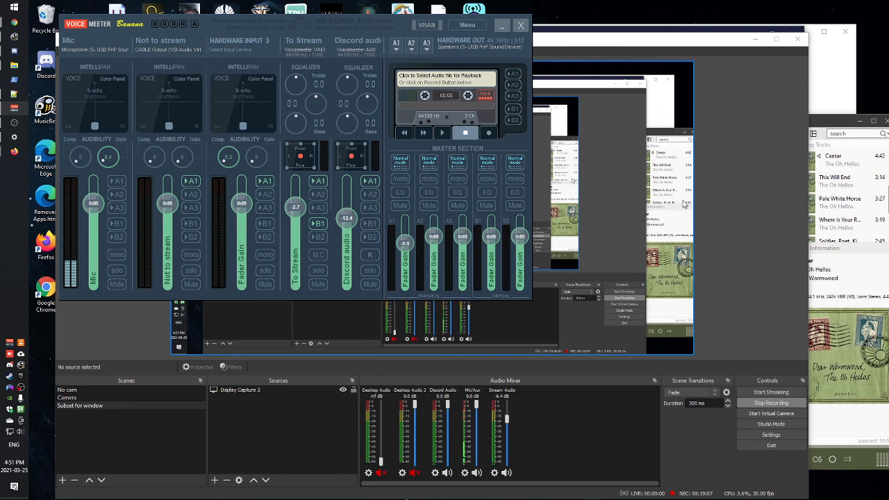
mouse_move(346, 218)
mouse_down()
mouse_move(353, 251)
mouse_move(350, 219)
mouse_up()
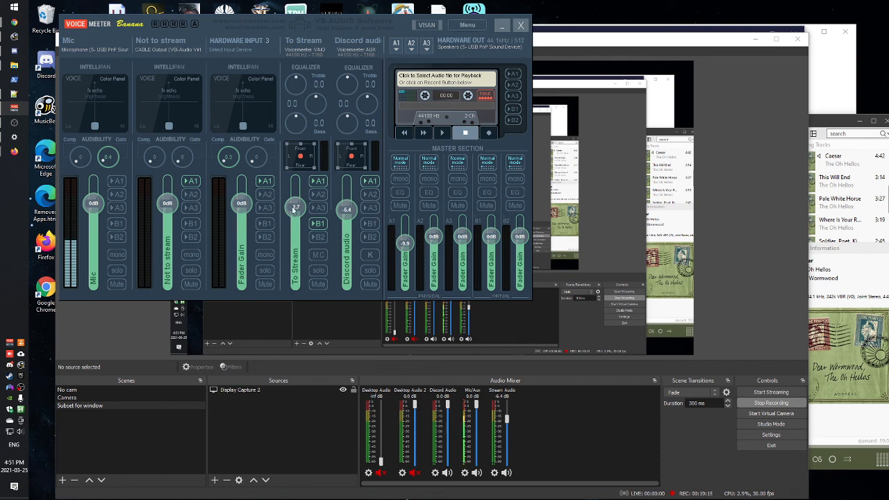
mouse_move(293, 210)
mouse_down()
mouse_move(349, 226)
mouse_move(296, 202)
mouse_up()
drag(351, 223, 348, 211)
drag(295, 202, 343, 212)
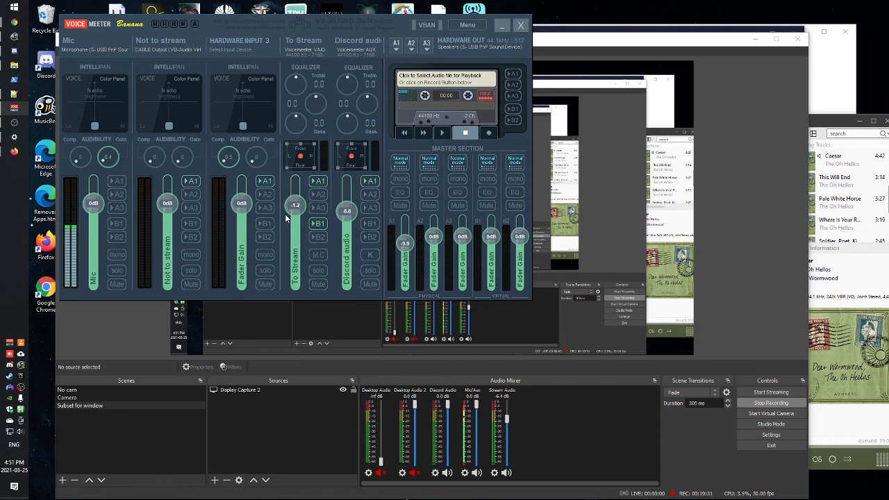
- Switch to OBS, activate the No cam scene and open the audio filters of the Mic/Aux source
click(274, 414)
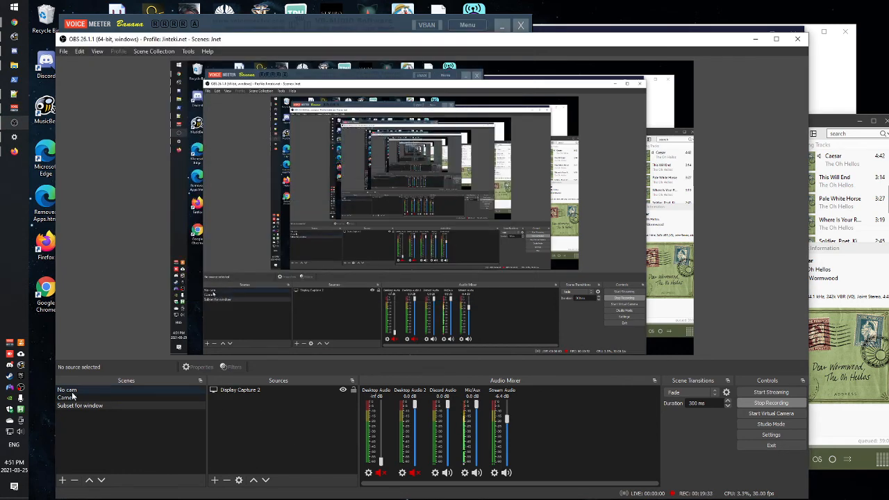
click(72, 396)
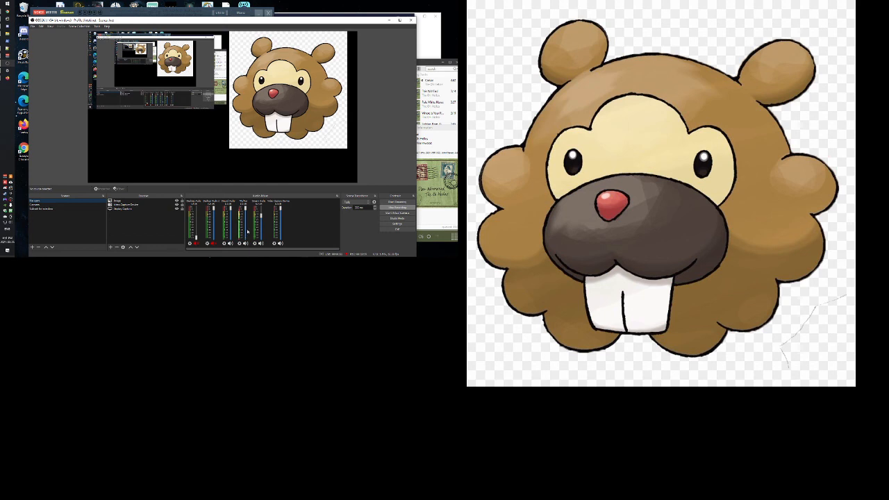
right_click(235, 245)
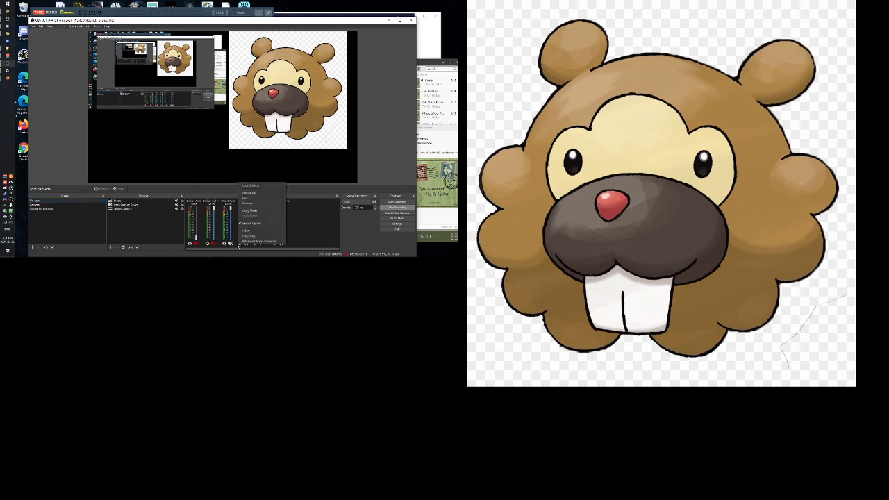
click(314, 244)
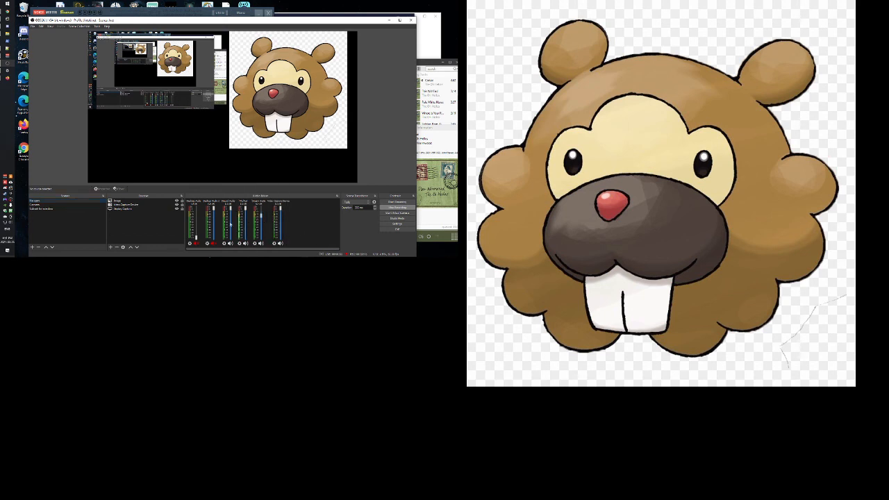
click(238, 244)
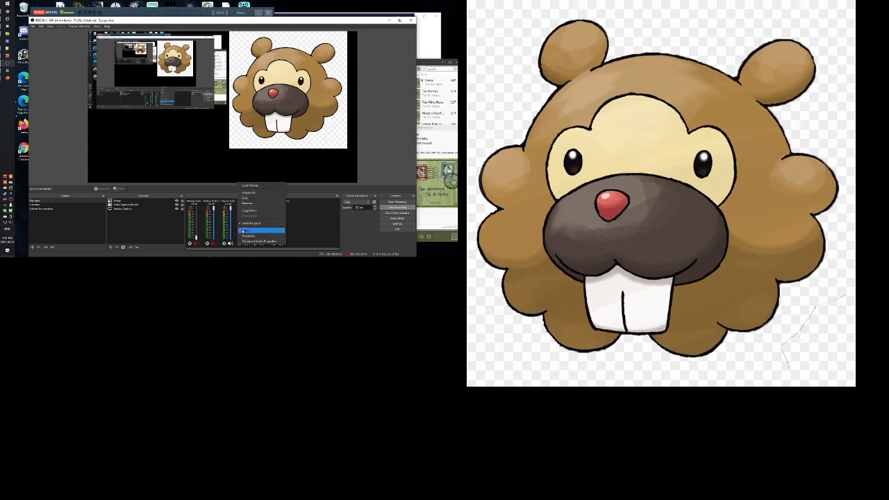
click(257, 231)
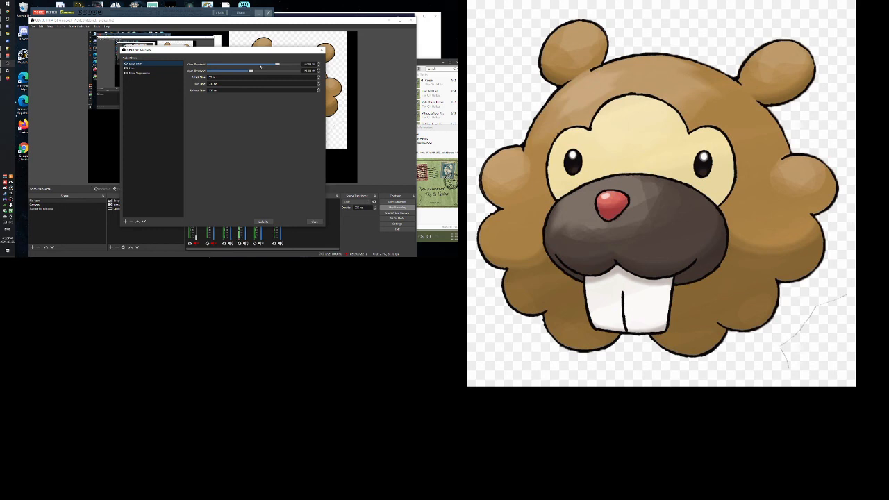
- Show the microphone's Gain filter, move the filters window clear of the Audio Mixer and lower the Mic/Aux volume fader slightly
click(135, 68)
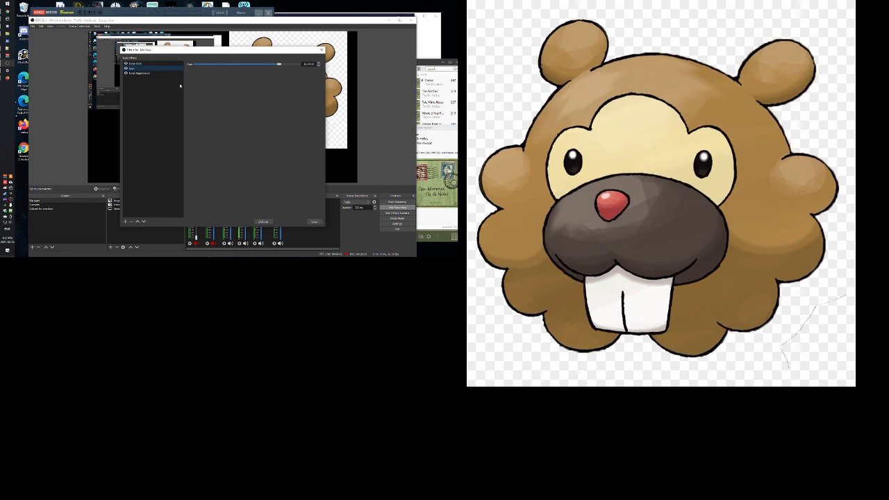
drag(217, 52, 250, 37)
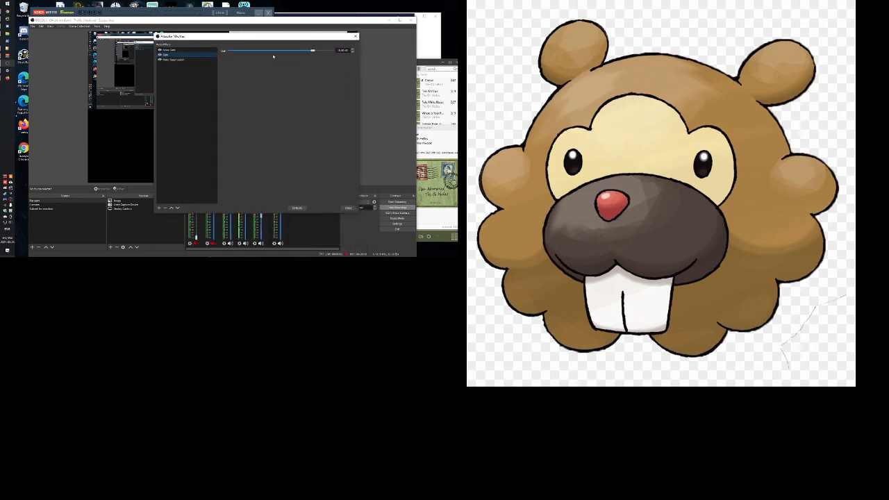
drag(273, 36, 372, 10)
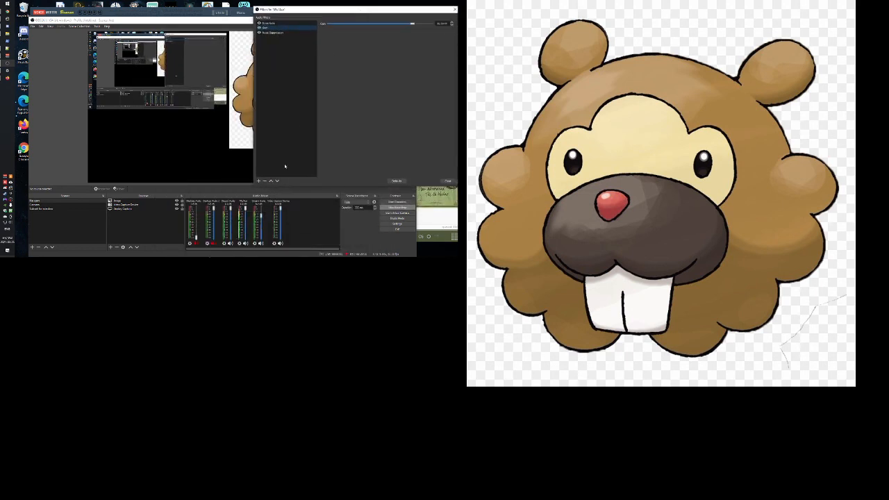
click(245, 209)
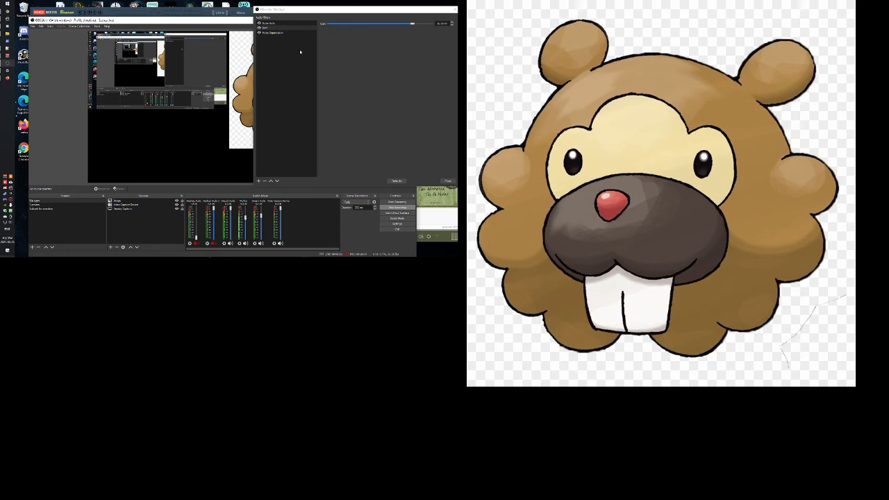
- Review the method set in the microphone's Noise Suppression filter and close the filters window
click(272, 33)
drag(291, 9, 196, 23)
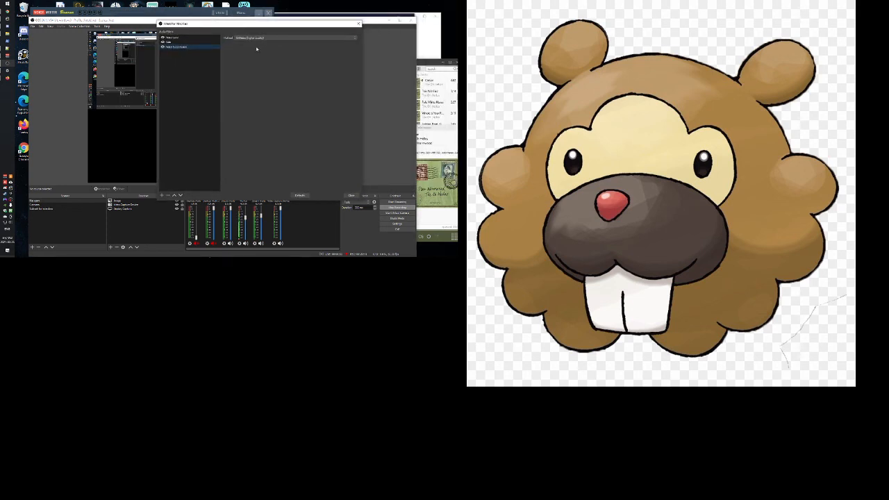
click(352, 195)
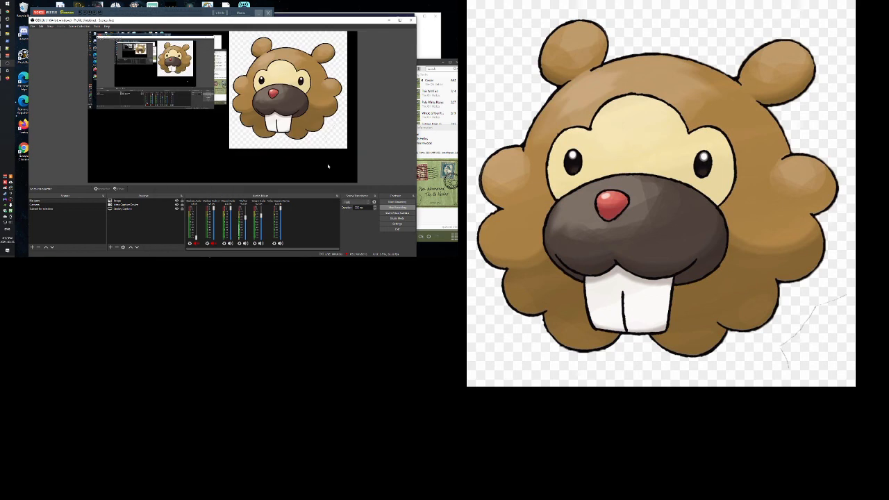